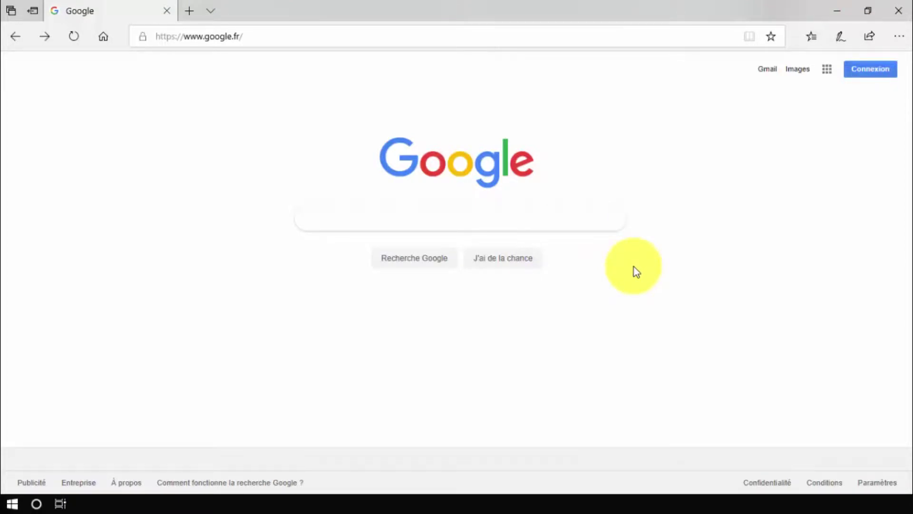
Step: Go to video-editor-software.com/fr in Edge and save the Windows installer MovaviVideoEditorSetupE.exe
left_click(442, 41)
type("video-editor-software.com/")
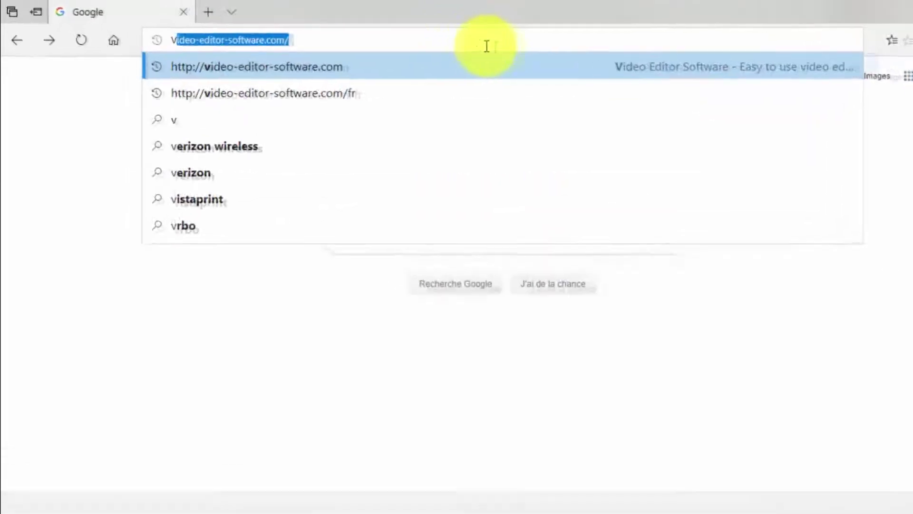
left_click(611, 119)
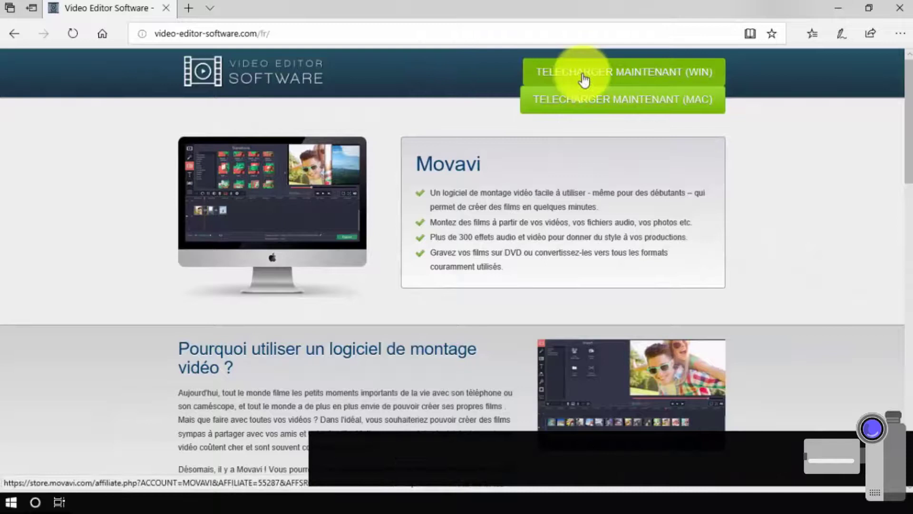
left_click(583, 78)
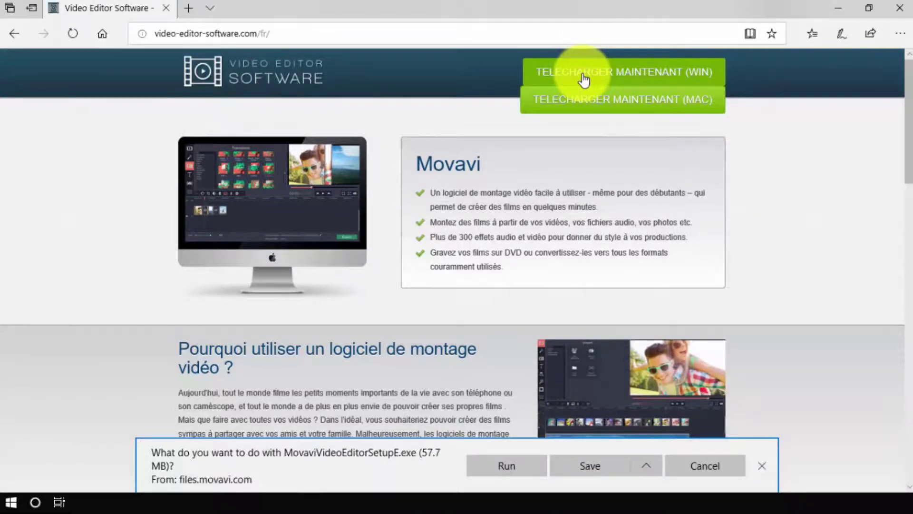
left_click(641, 464)
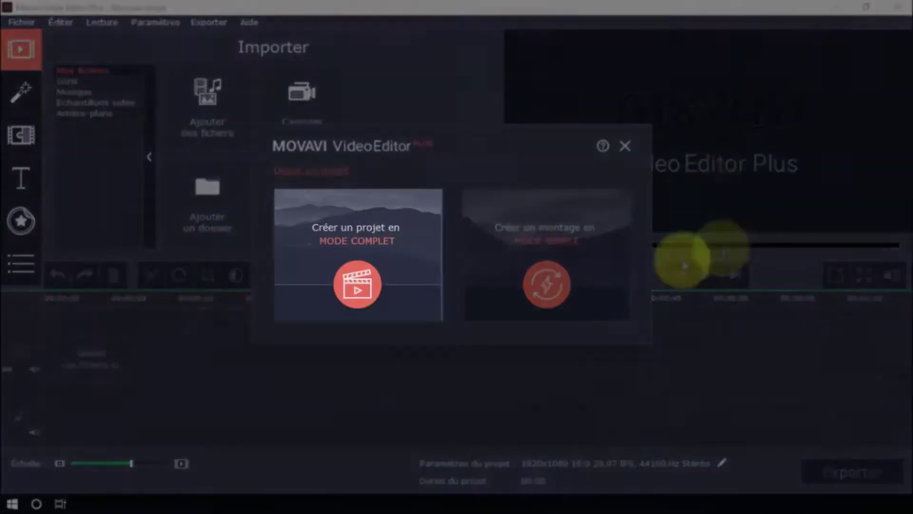
Step: Choose 'Créer un projet en MODE COMPLET' in the start dialog
left_click(376, 282)
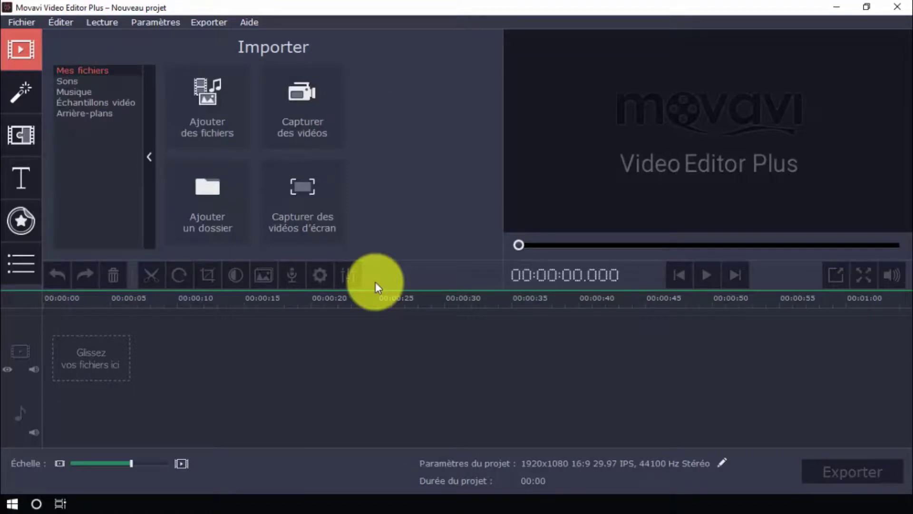
Step: Import the cycling video file through 'Ajouter des fichiers' onto the timeline
left_click(219, 128)
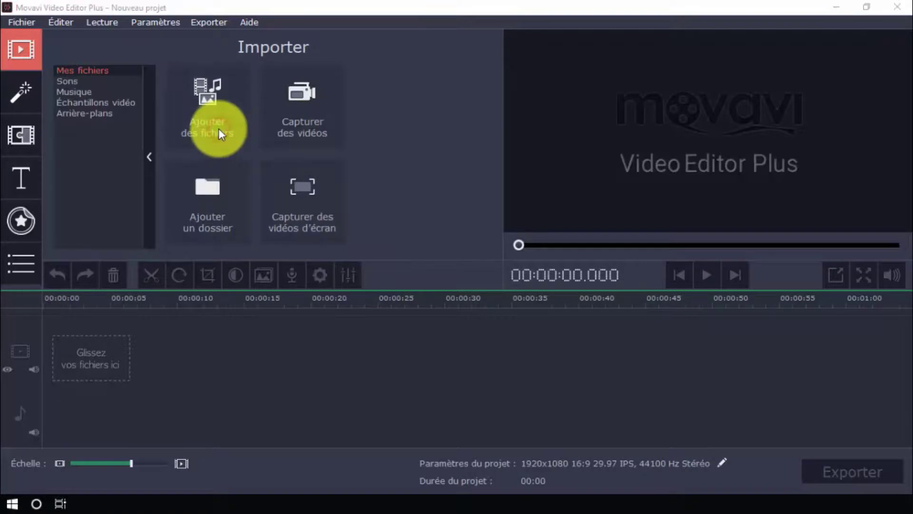
left_click(575, 166)
double_click(574, 165)
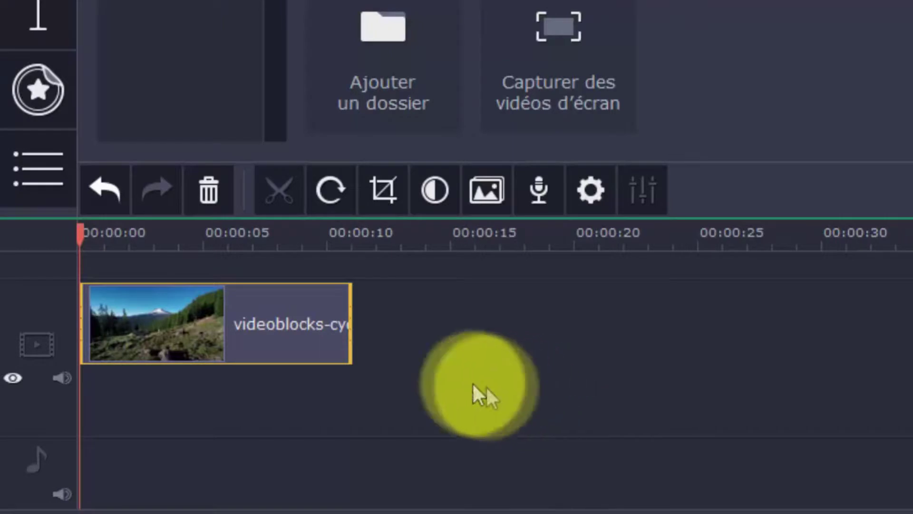
Step: Split the cycling clip near its end and delete the short trailing piece
left_click(314, 325)
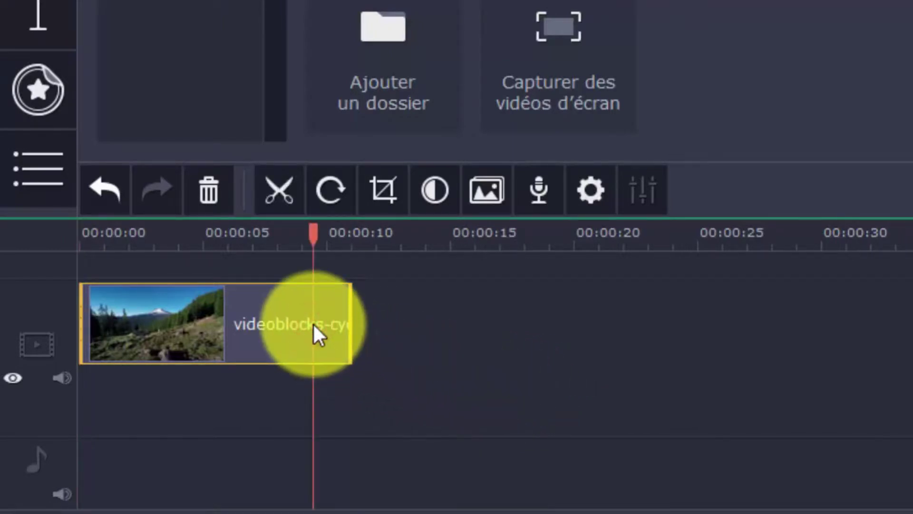
left_click(282, 199)
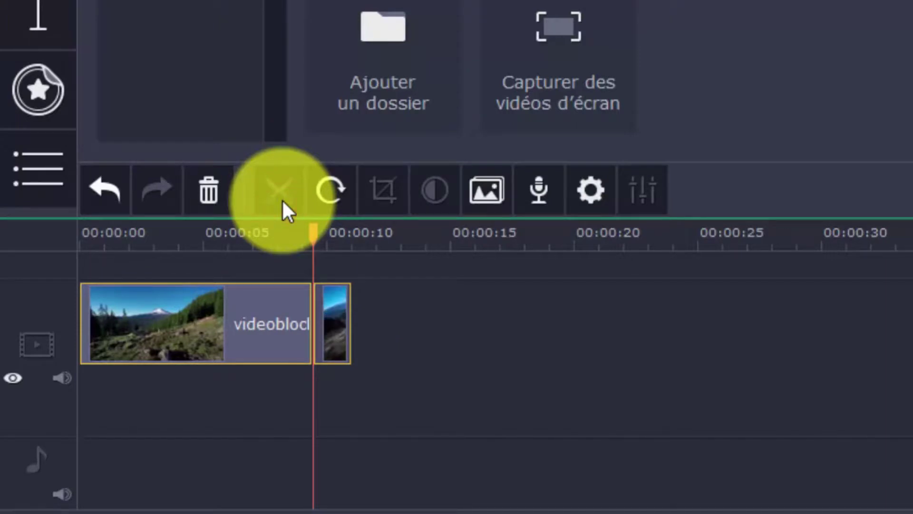
left_click(330, 312)
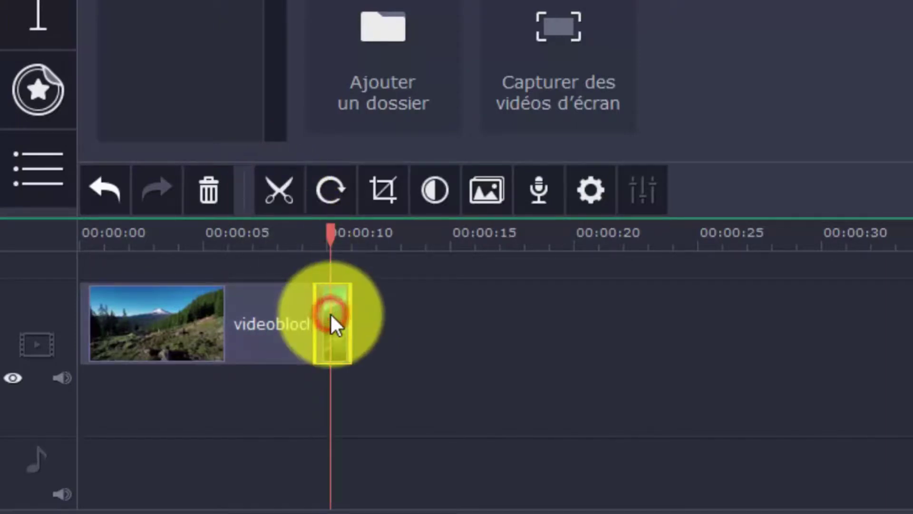
left_click(214, 193)
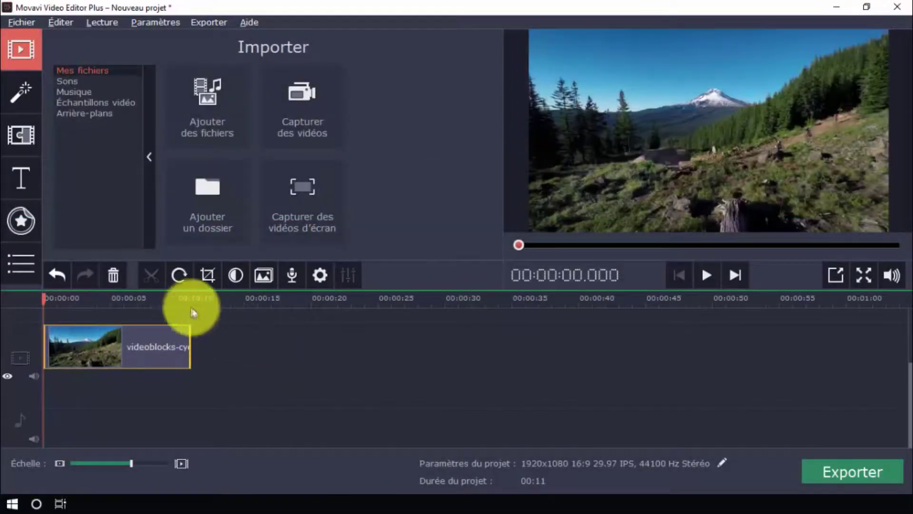
left_click(180, 277)
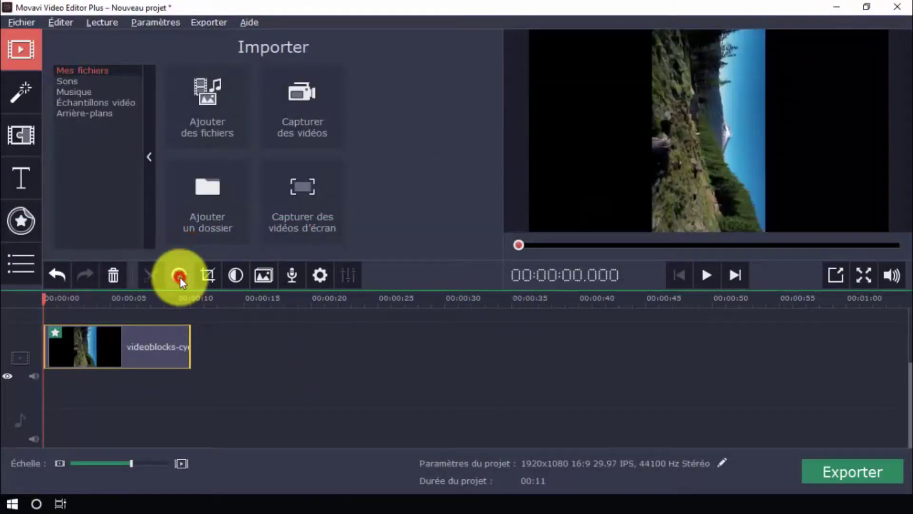
left_click(179, 276)
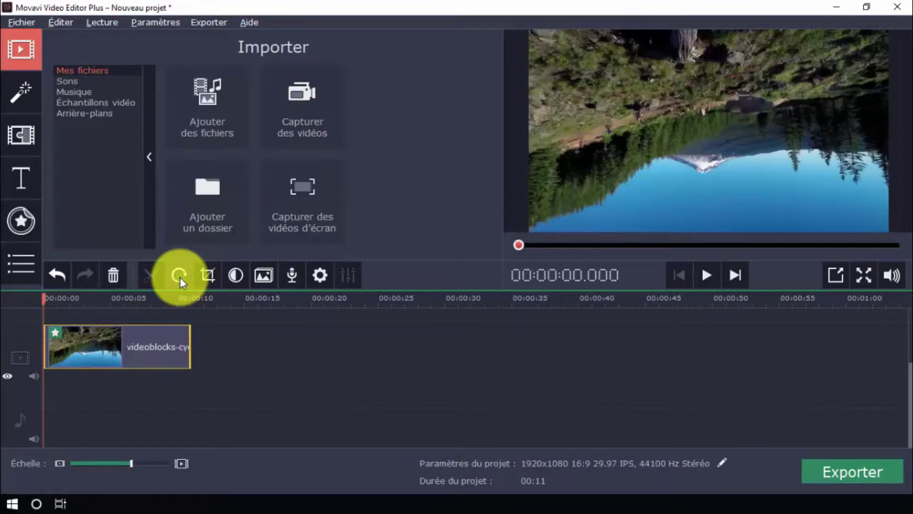
left_click(205, 283)
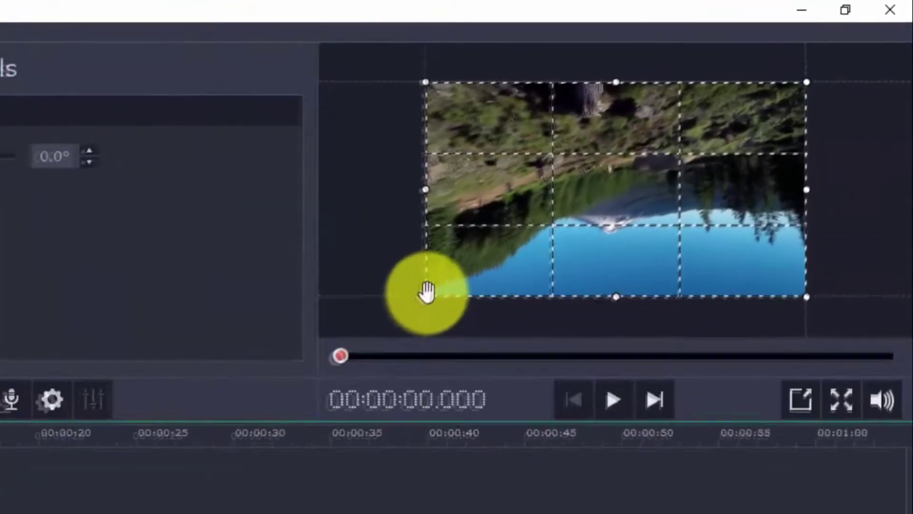
left_click_drag(426, 294, 455, 281)
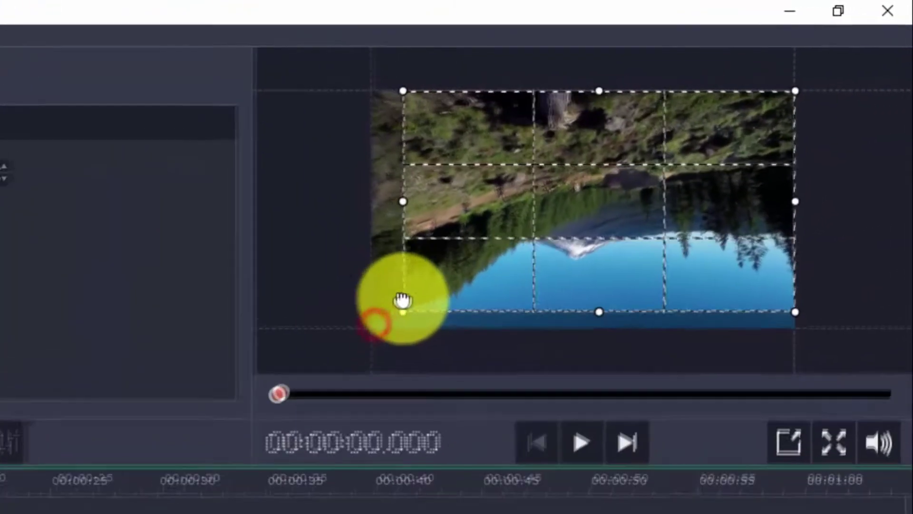
left_click_drag(792, 87, 755, 116)
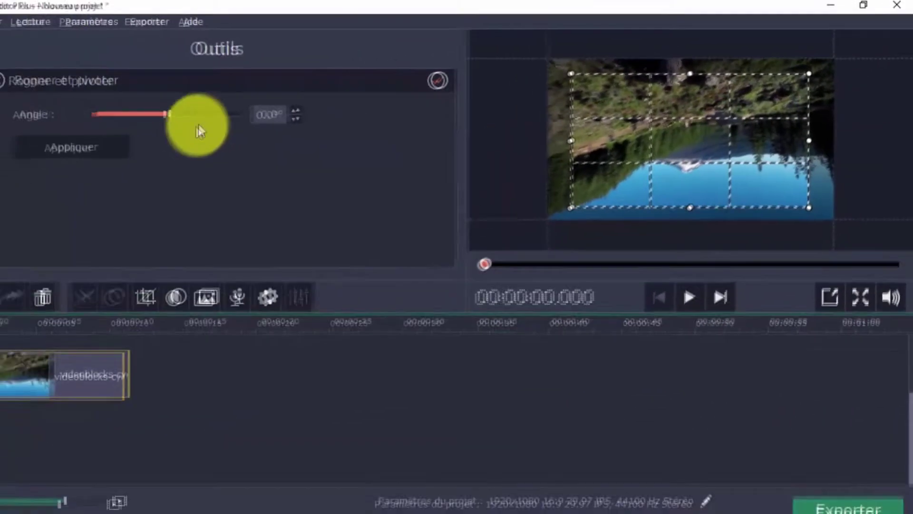
mouse_move(227, 104)
left_mouse_down()
mouse_move(216, 105)
mouse_move(271, 103)
left_mouse_up()
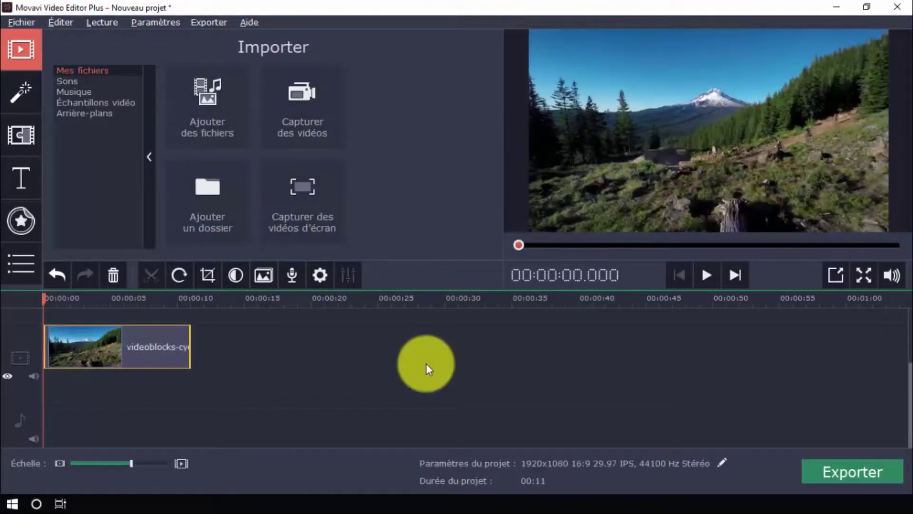
left_click(239, 275)
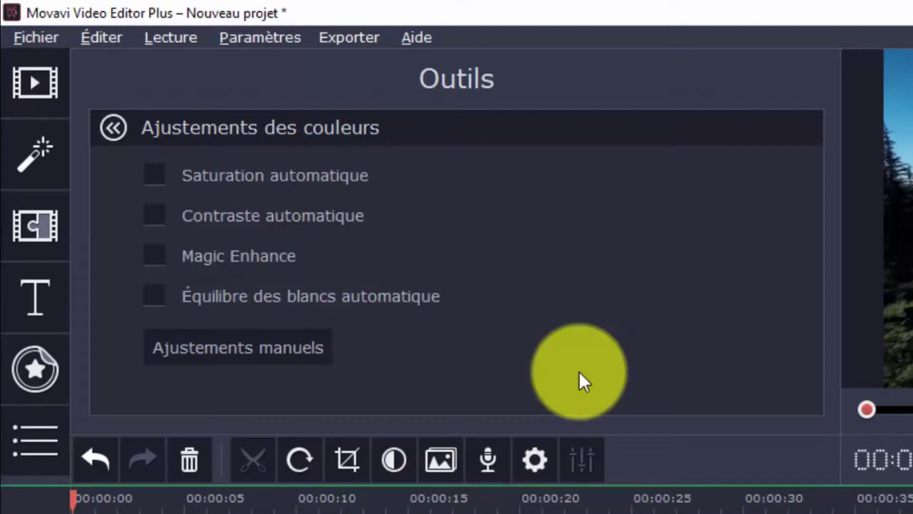
left_click(273, 339)
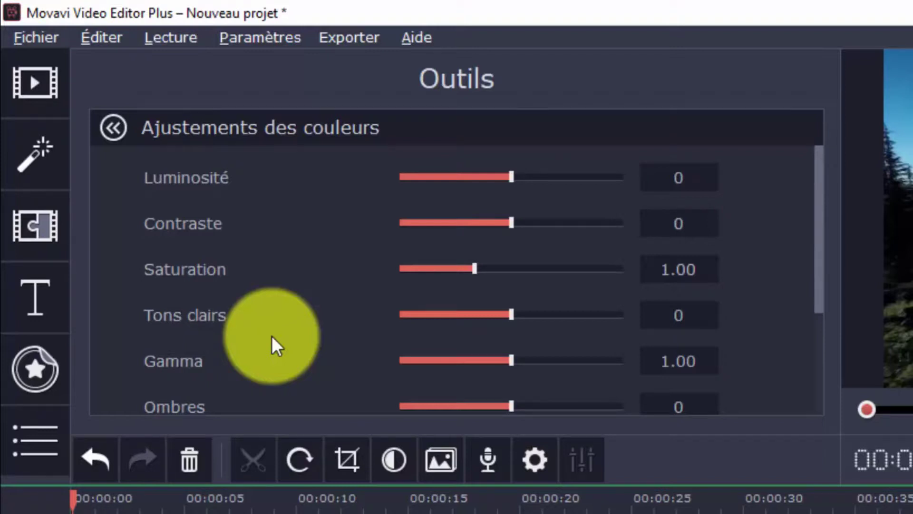
scroll(272, 336, "down", 2)
scroll(272, 335, "down", 2)
scroll(270, 334, "down", 2)
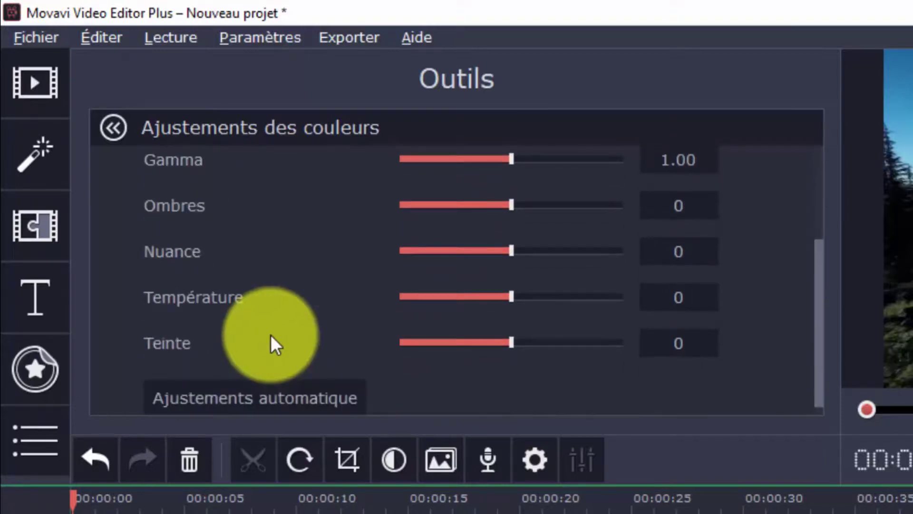
scroll(270, 335, "down", 1)
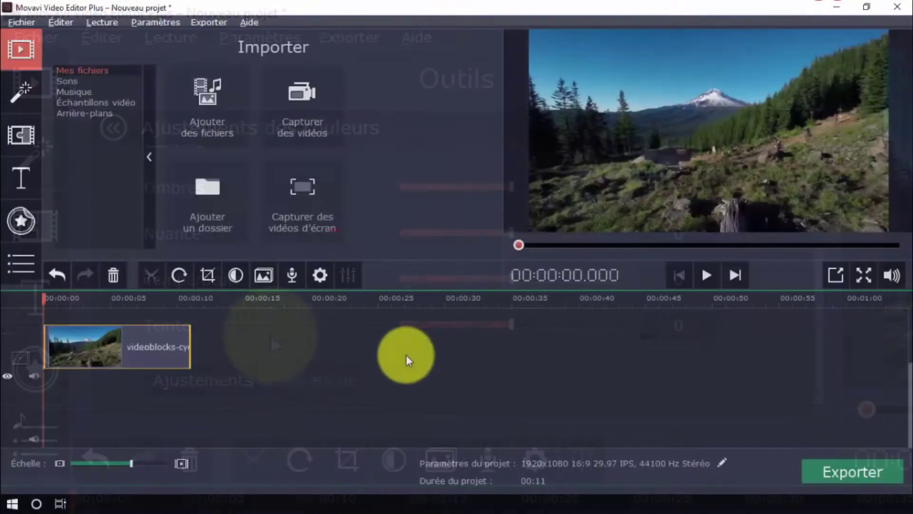
left_click(319, 275)
double_click(347, 160)
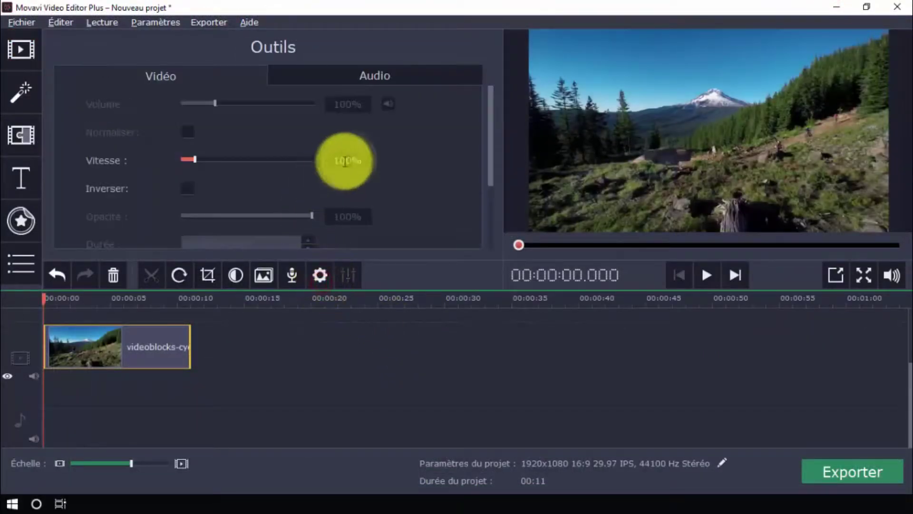
type("200")
key("Return")
left_click(709, 280)
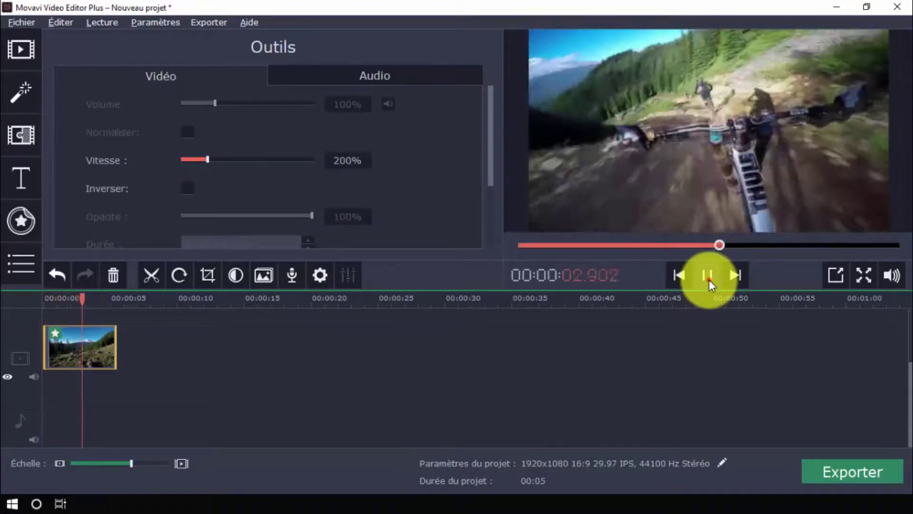
left_click(707, 275)
double_click(348, 161)
type("50")
left_click(699, 278)
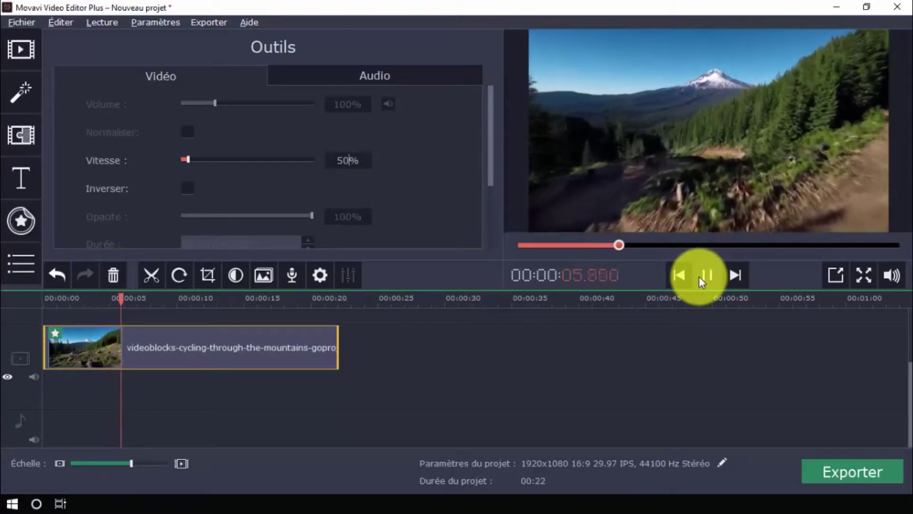
left_click(699, 276)
left_click(187, 188)
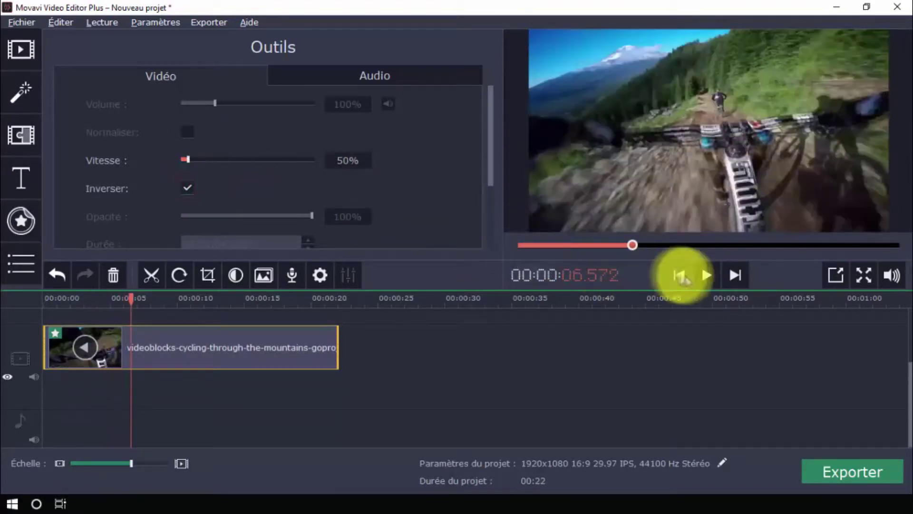
left_click(705, 276)
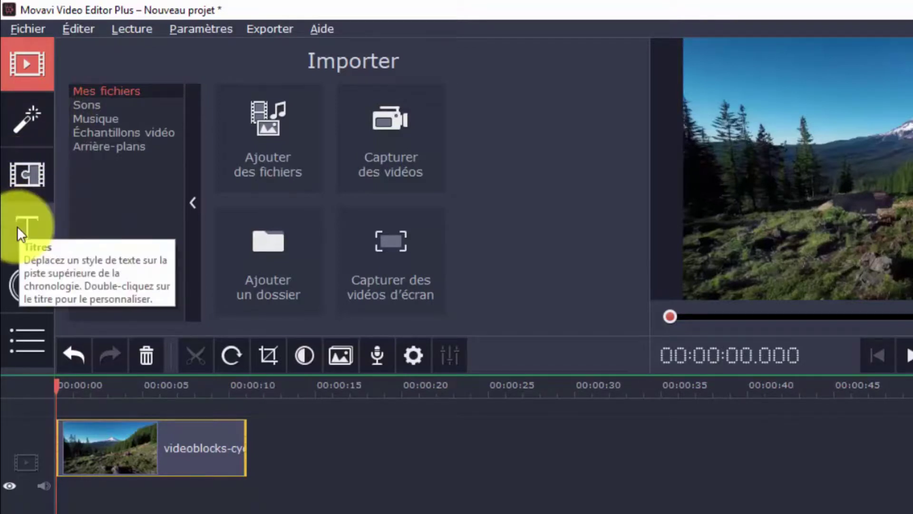
Step: Open the additional tools list, then dismiss it
left_click(26, 347)
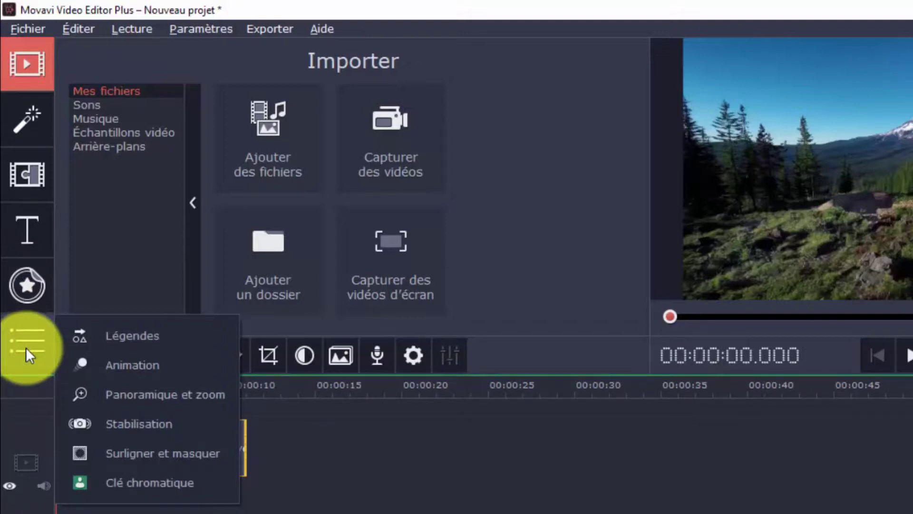
left_click(126, 259)
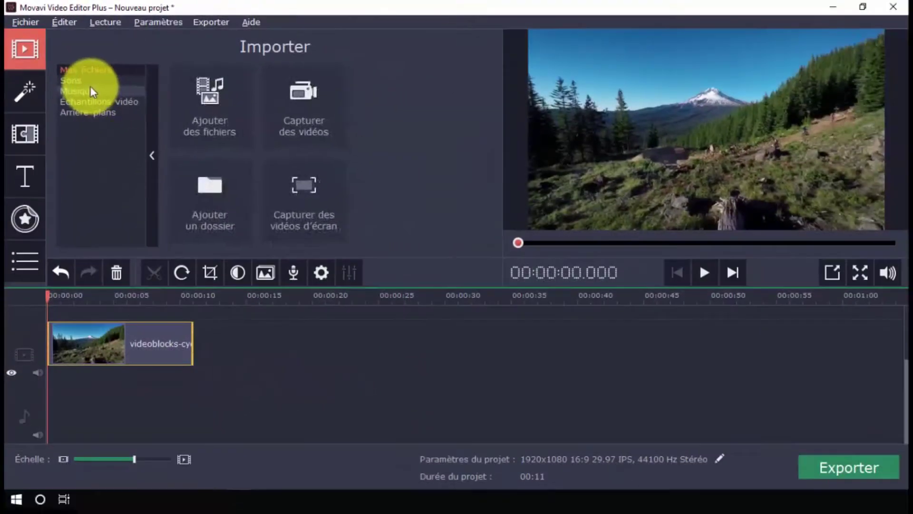
Step: Add the Cow-boy sound effect at the project start and play it back
left_click(88, 82)
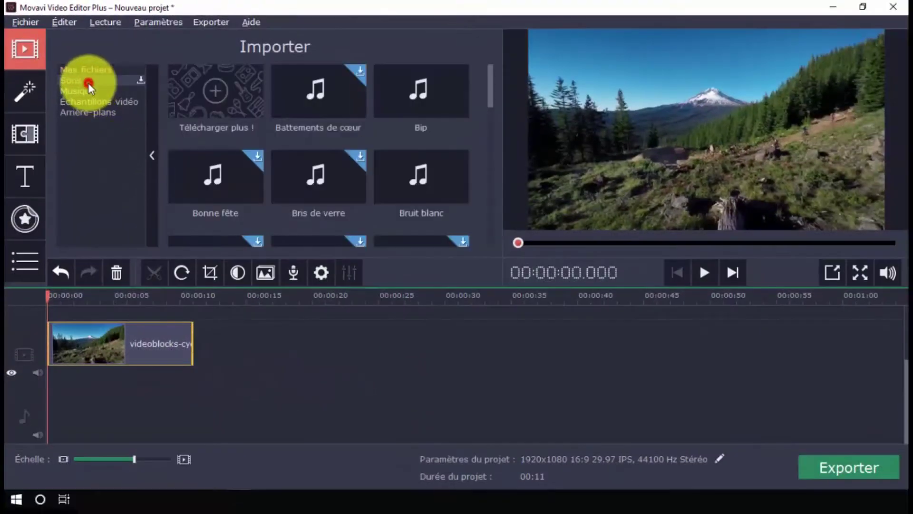
scroll(295, 143, "down", 3)
scroll(296, 144, "down", 2)
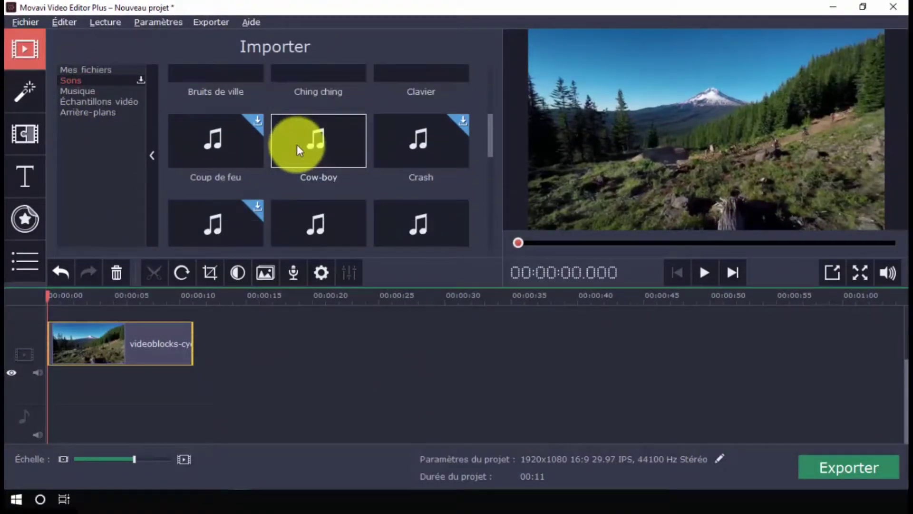
left_click_drag(297, 144, 93, 399)
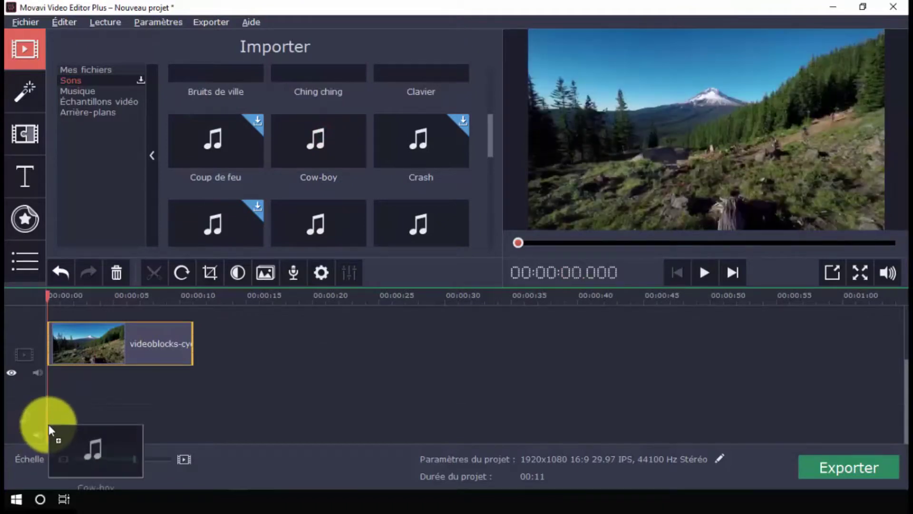
left_click_drag(36, 433, 62, 418)
left_click(55, 417)
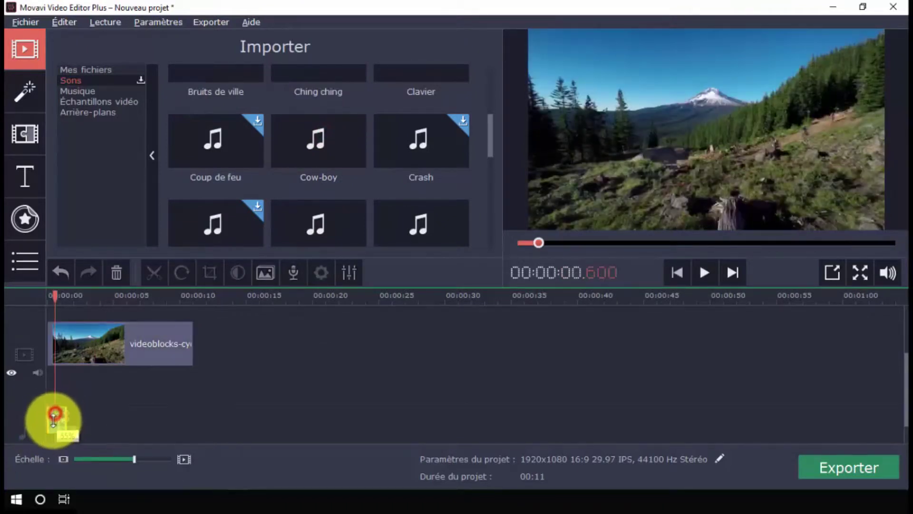
left_click(50, 296)
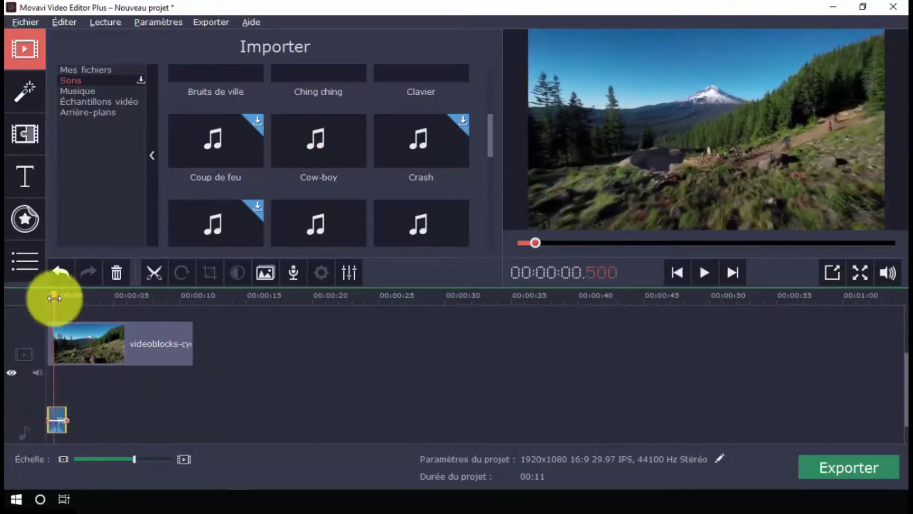
left_click(698, 272)
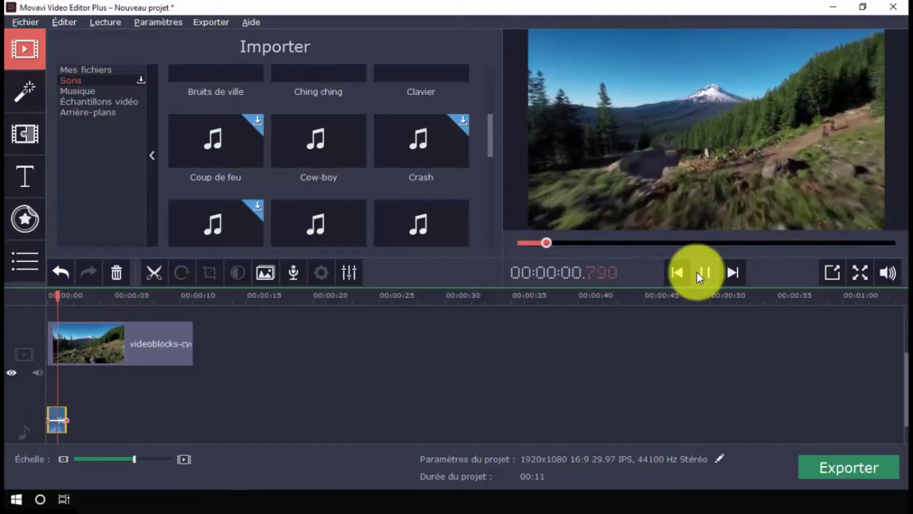
left_click(697, 272)
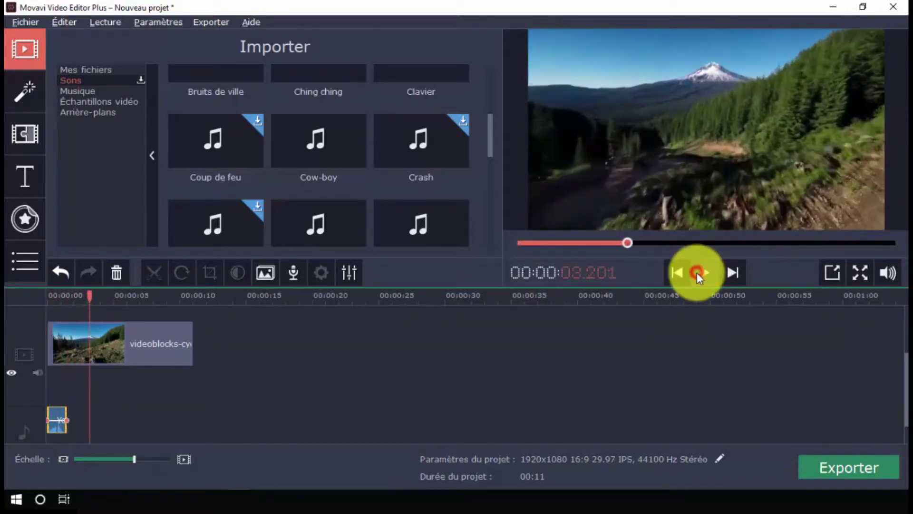
Step: Add the Free_Spirit.mp3 music to the audio track, lower its volume, and play
left_click(77, 91)
scroll(237, 159, "down", 2)
scroll(238, 159, "down", 2)
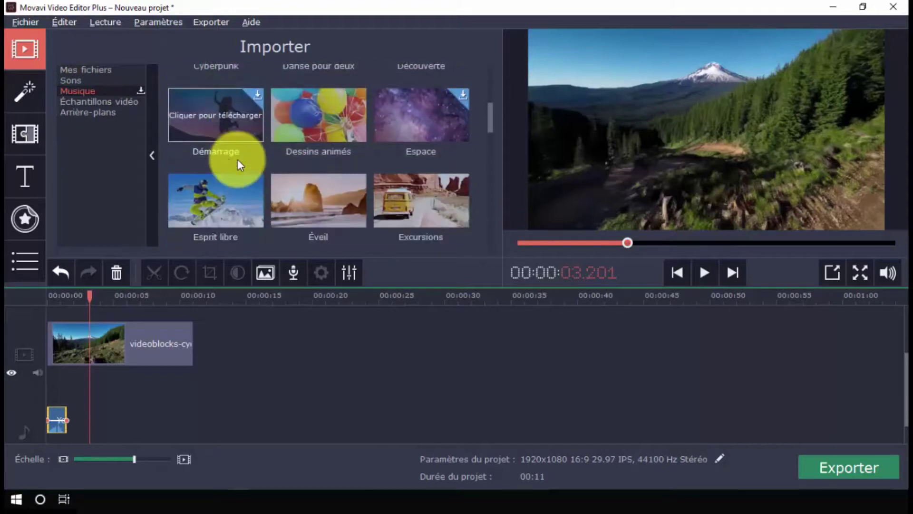
mouse_move(176, 164)
left_mouse_down()
mouse_move(42, 439)
mouse_move(47, 434)
left_mouse_up()
left_click_drag(84, 407, 76, 415)
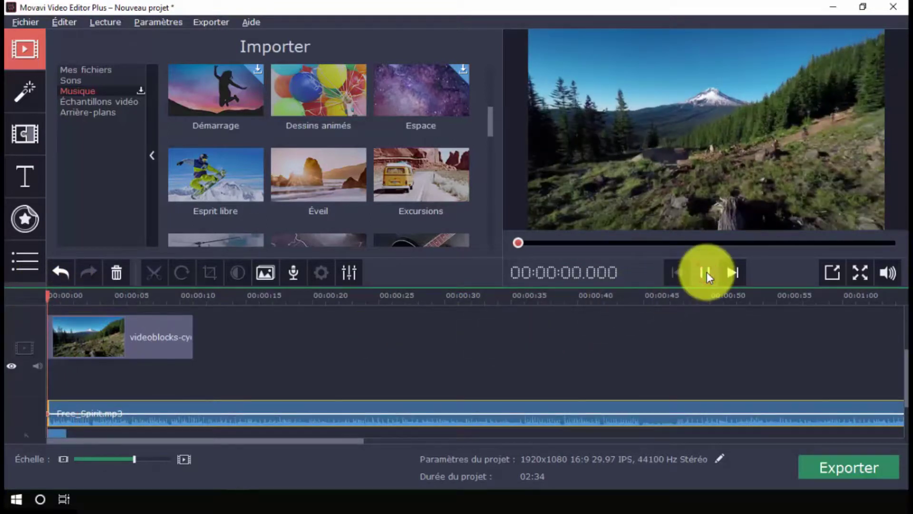
left_click(705, 272)
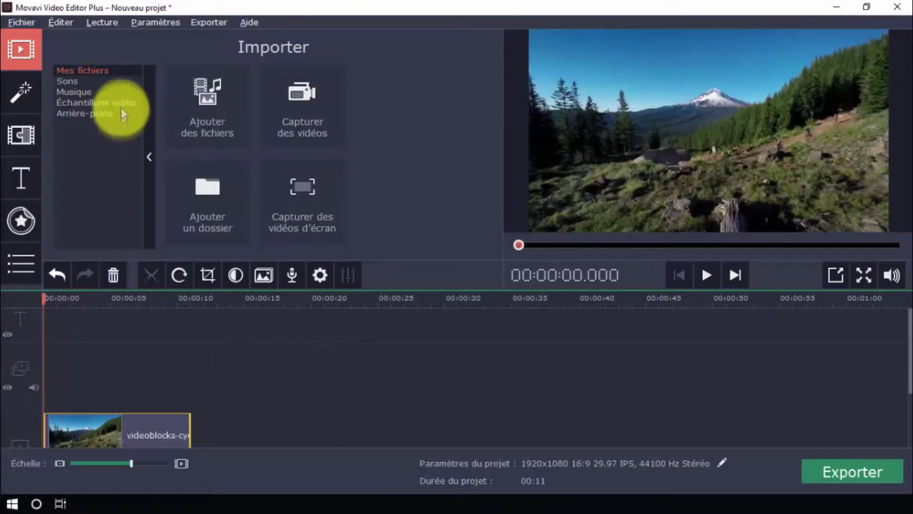
Step: Overlay the Caméra sample on the cycling clip in Couverture mode and play from the start
left_click(120, 102)
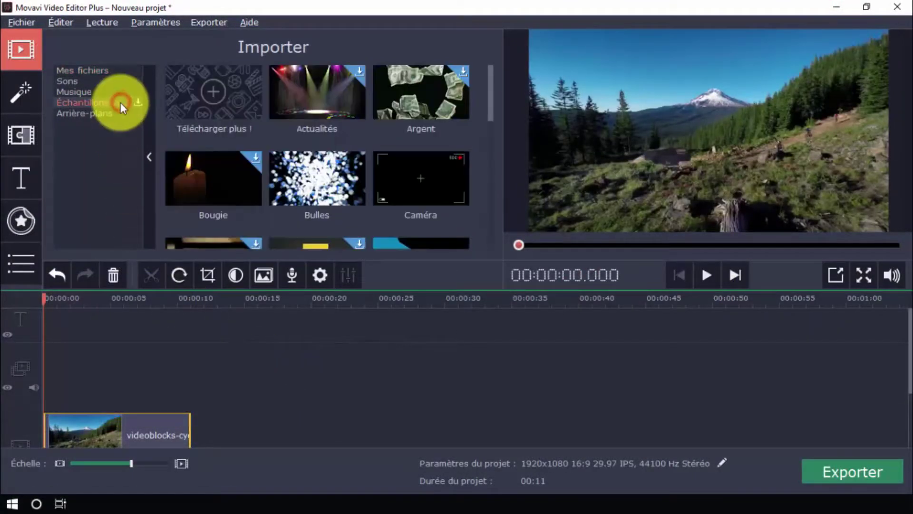
mouse_move(403, 190)
left_mouse_down()
mouse_move(178, 333)
mouse_move(75, 360)
left_mouse_up()
double_click(75, 360)
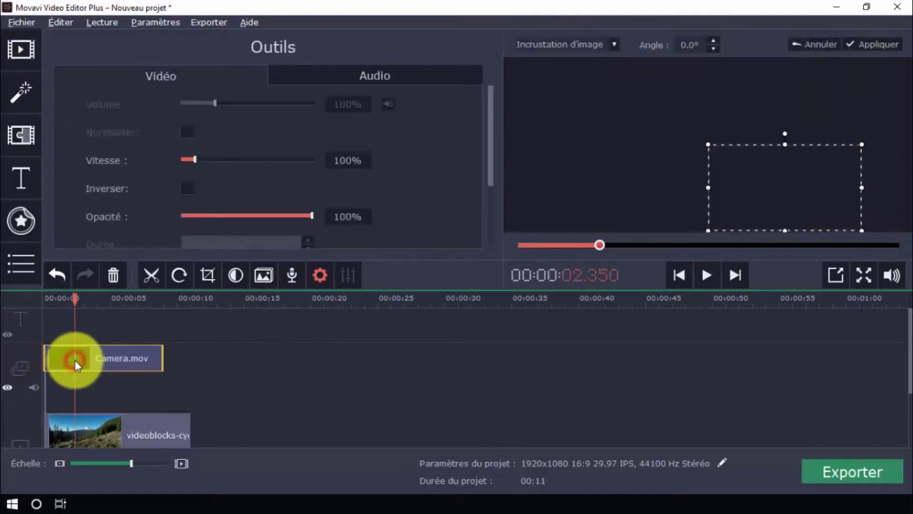
left_click(614, 44)
left_click(566, 78)
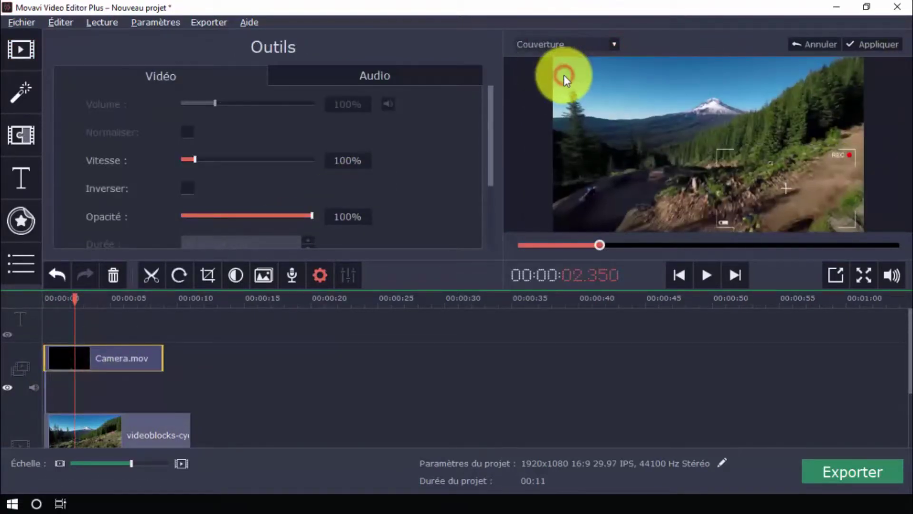
left_click_drag(75, 295, 15, 292)
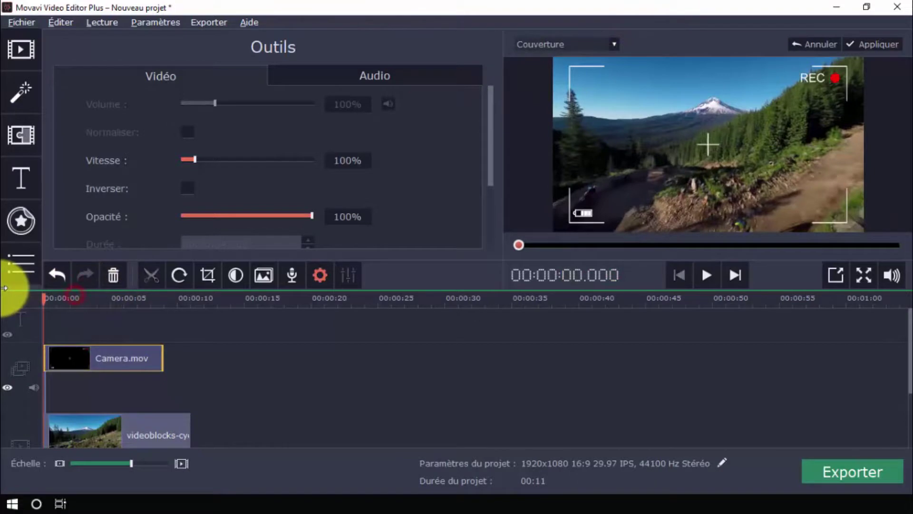
left_click(708, 278)
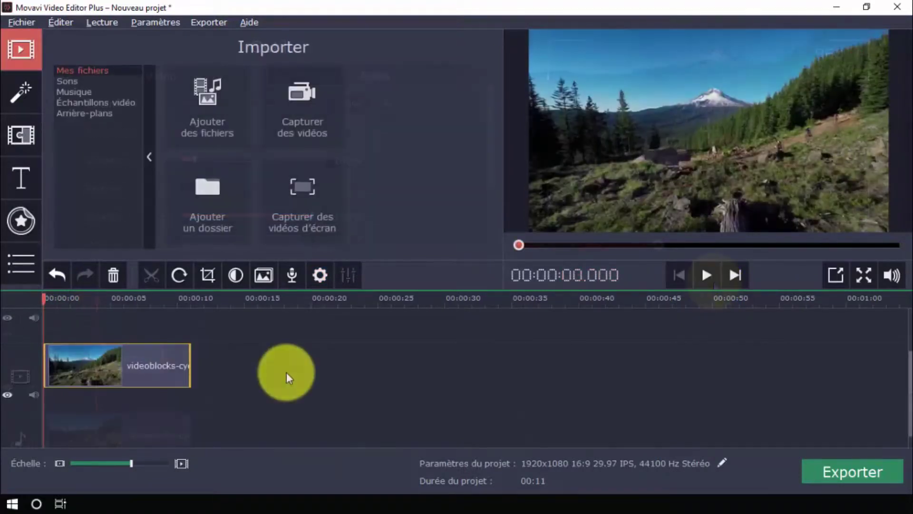
Step: Try Facteur de flare 6 on the clip, undo it, then apply Fuite de lumière 1 and play
left_click(22, 87)
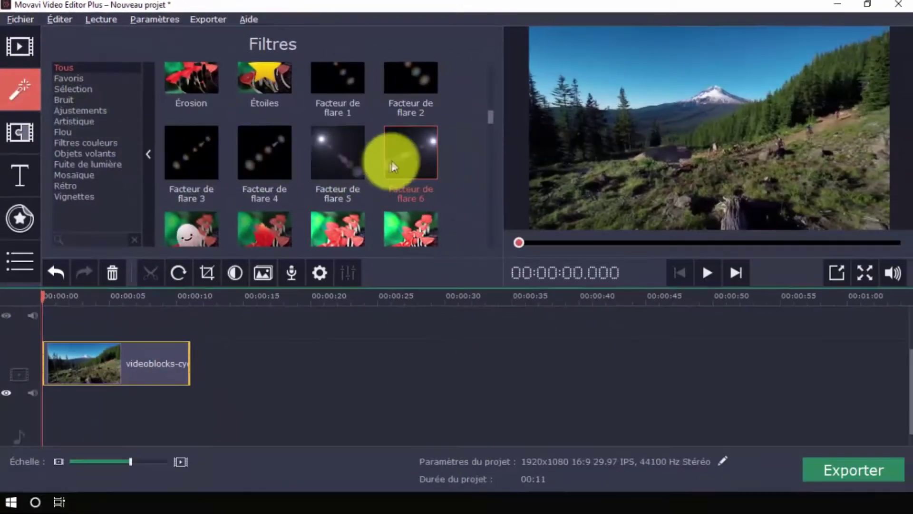
left_click_drag(392, 167, 60, 365)
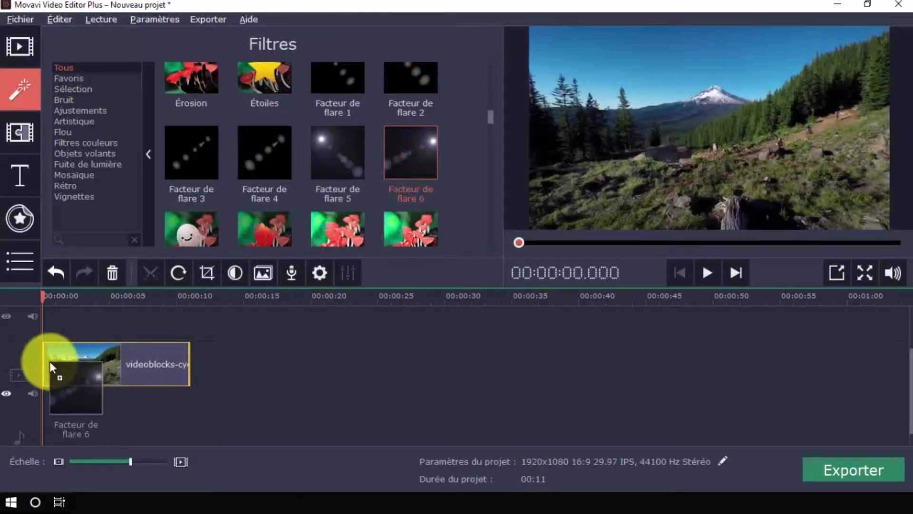
left_click_drag(50, 361, 50, 361)
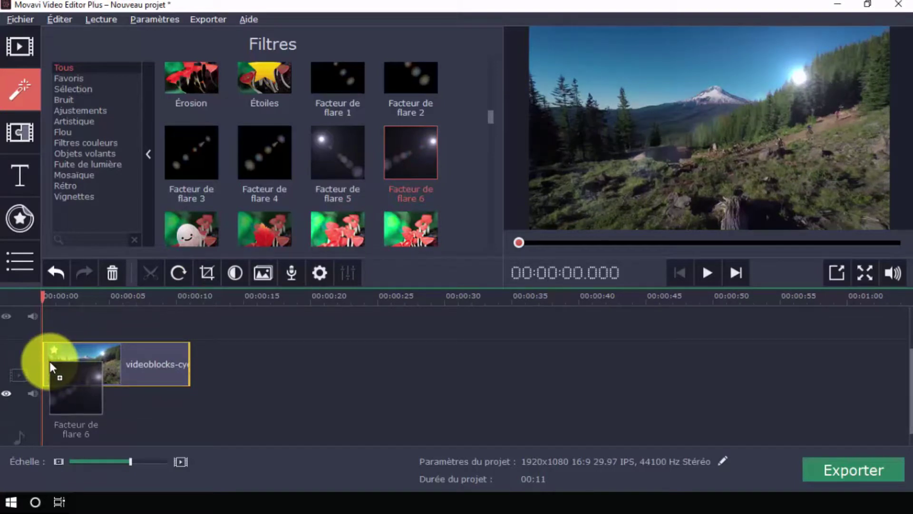
left_click(53, 277)
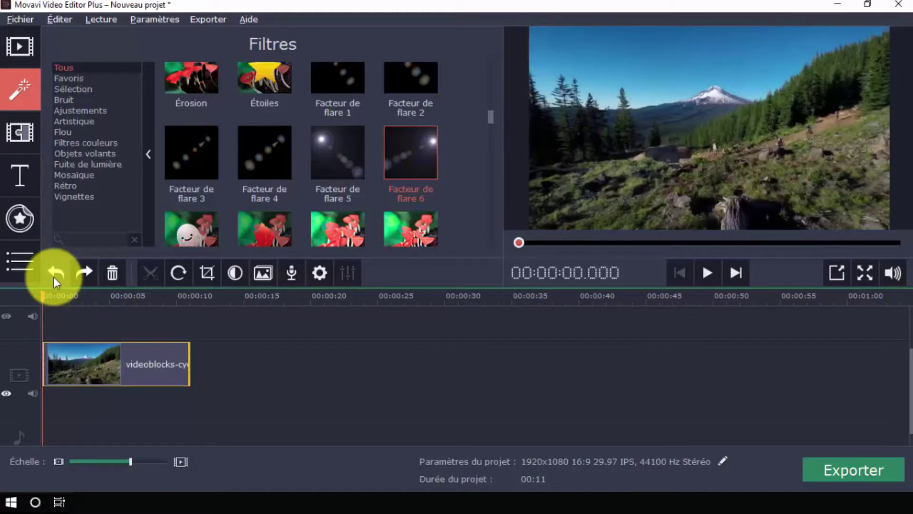
scroll(316, 147, "down", 3)
left_click_drag(283, 167, 46, 365)
left_click(706, 274)
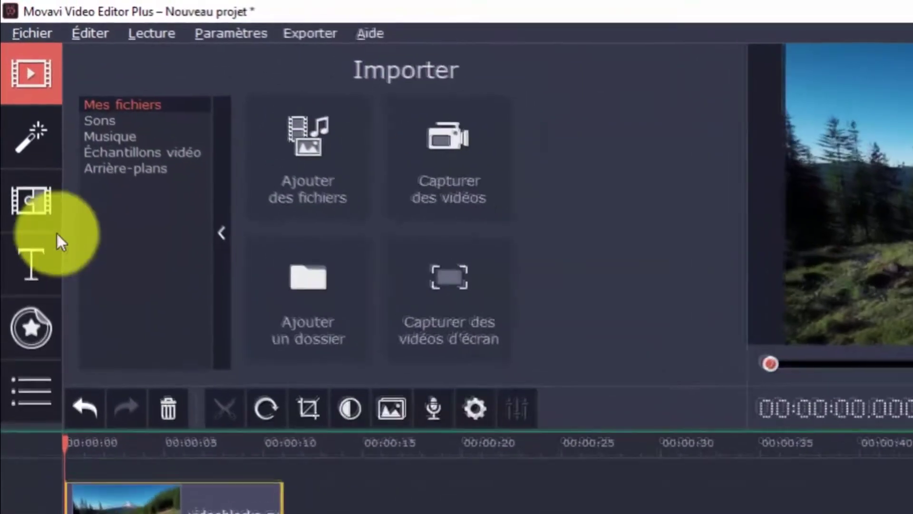
Step: Place Ken Burns - intense between the two clips and play through it
left_click(31, 187)
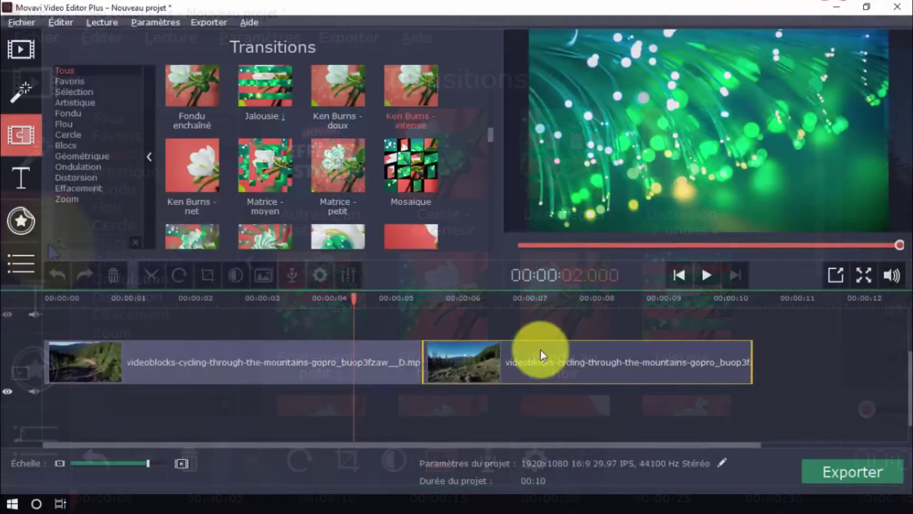
left_click_drag(398, 75, 416, 370)
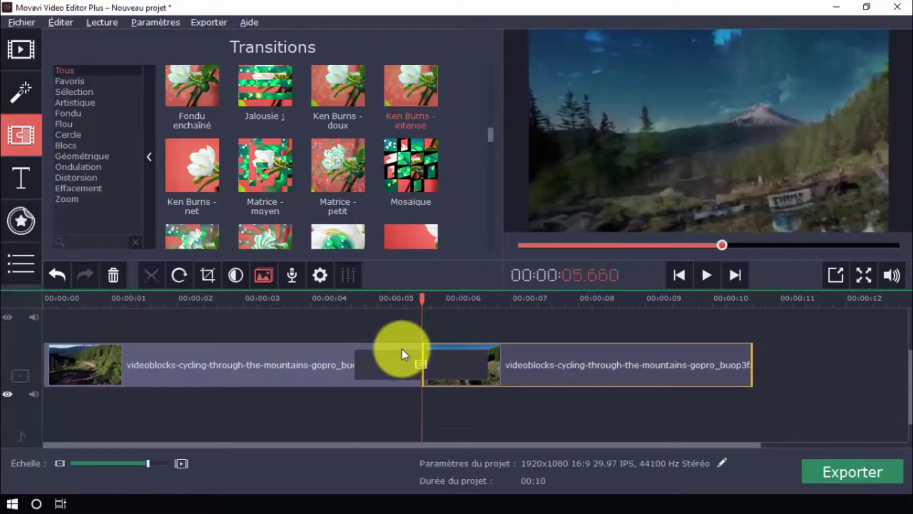
left_click(333, 299)
left_click(703, 281)
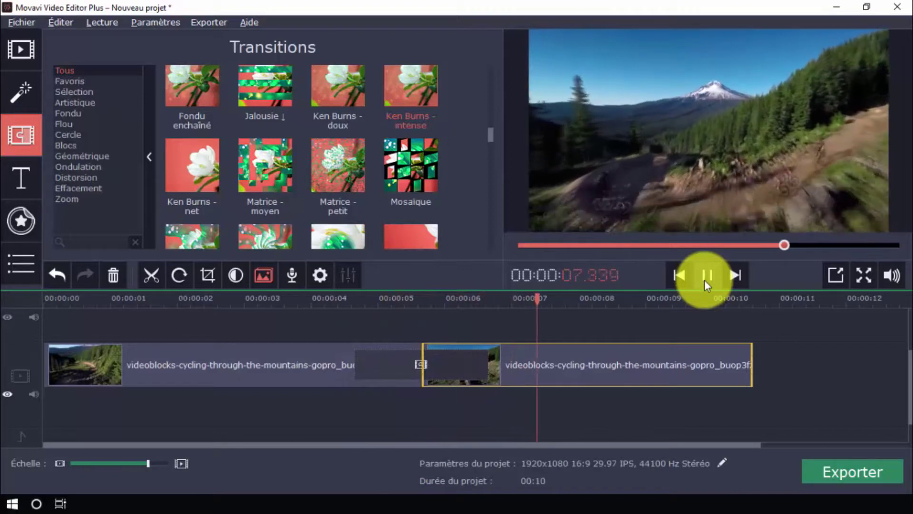
left_click(703, 280)
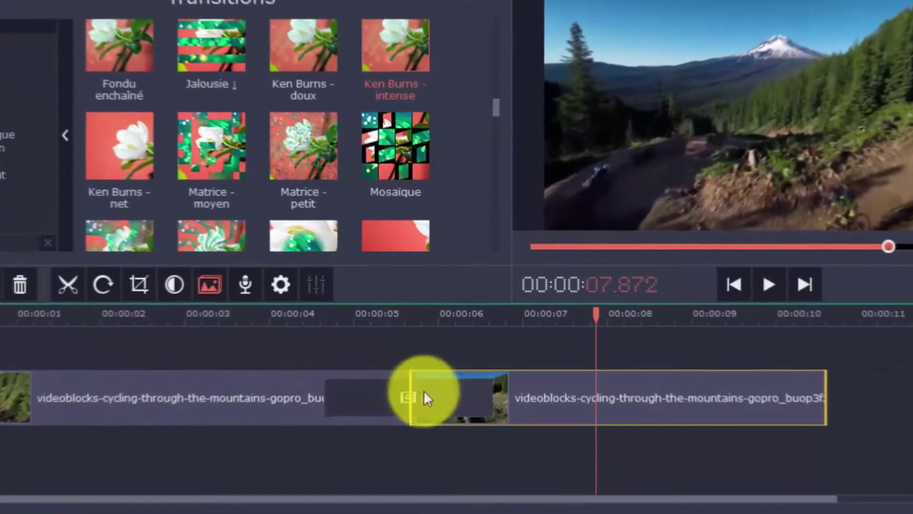
Step: Check the transition's 2-second duration, then preview the Objectif transition
double_click(387, 397)
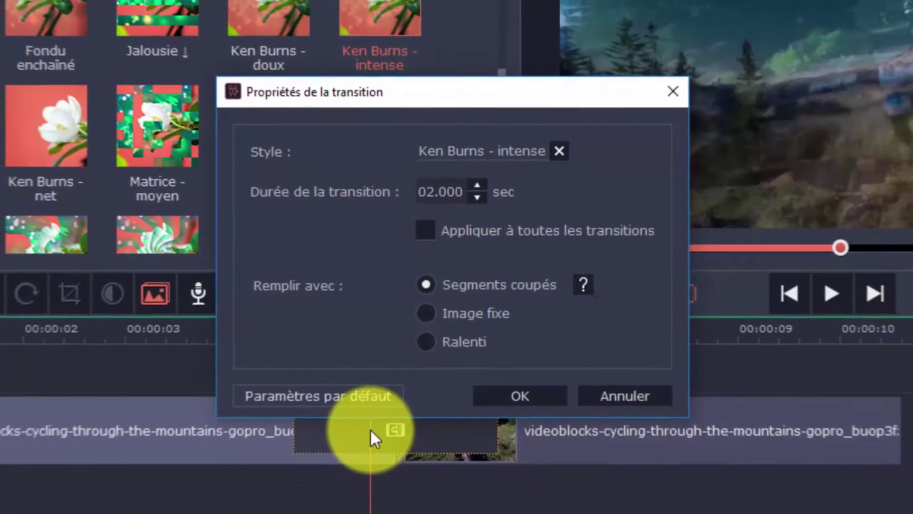
left_click(523, 408)
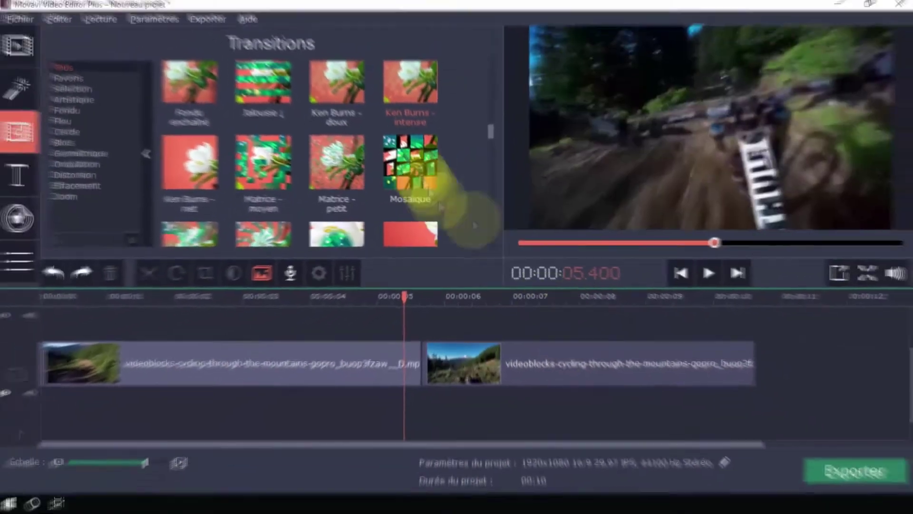
scroll(428, 200, "down", 1)
left_click(410, 195)
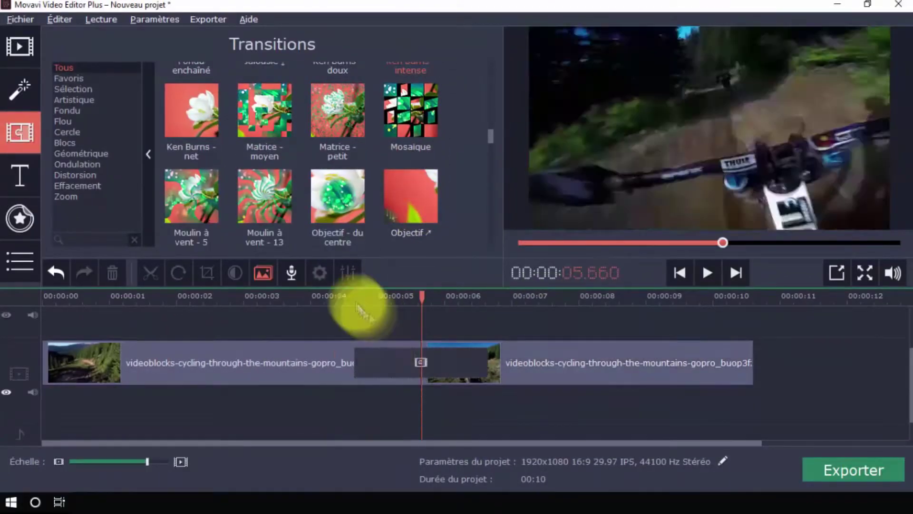
left_click(708, 272)
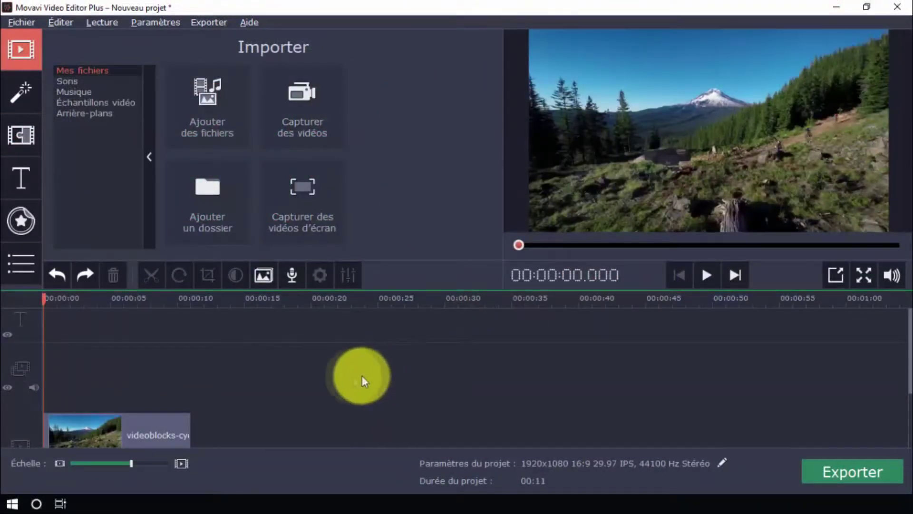
Step: Place the Simple - ligne title at the start, edit it to read BIENVENUS DANS MA VIDÉO, and apply
left_click(21, 170)
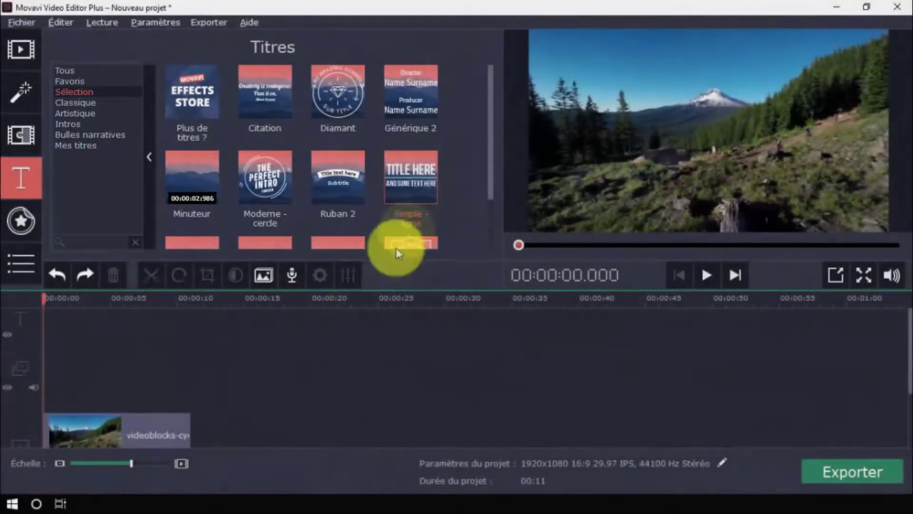
left_click(412, 186)
mouse_move(415, 177)
left_mouse_down()
mouse_move(97, 310)
mouse_move(36, 324)
left_mouse_up()
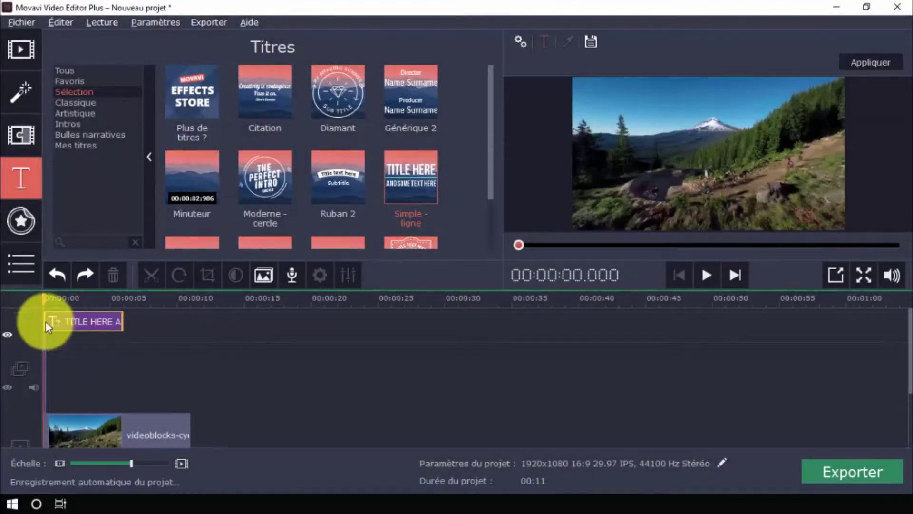
left_click(53, 321)
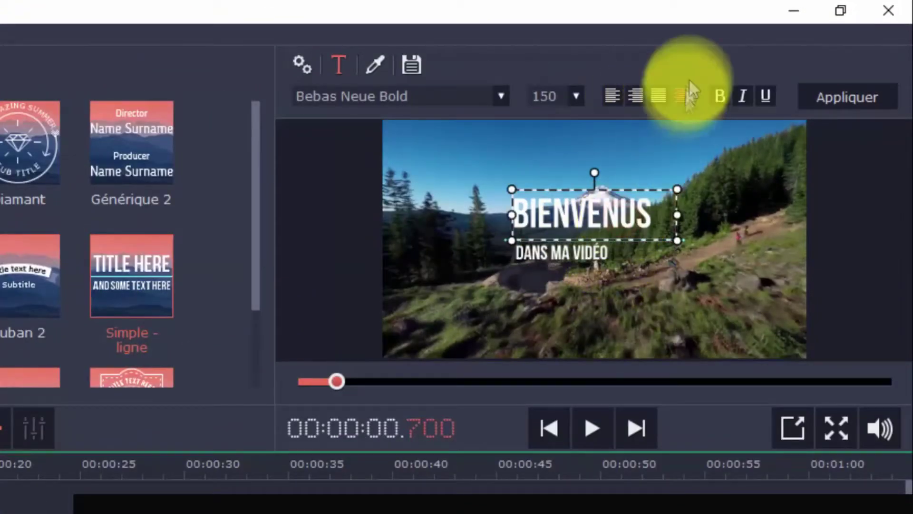
left_click(591, 428)
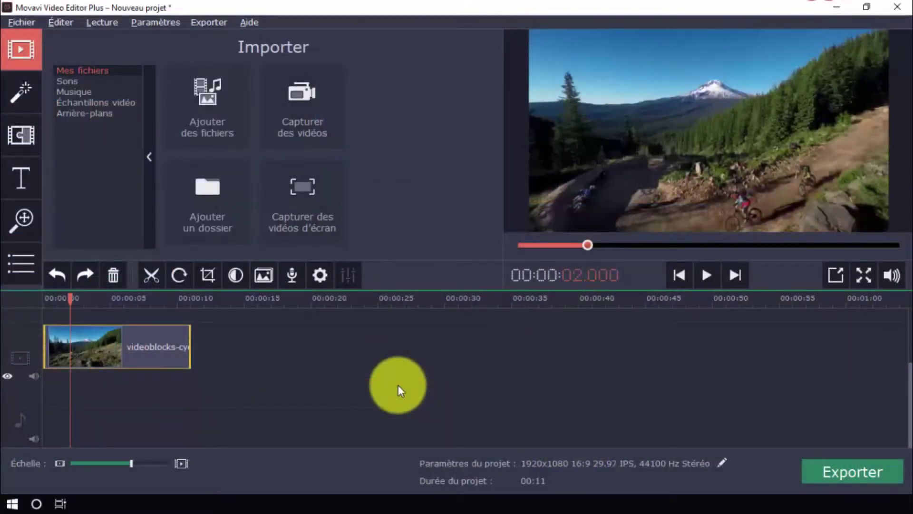
Step: Add a Panoramique pan effect to the cycling clip, set its starting crop frame, and preview it
left_click(26, 219)
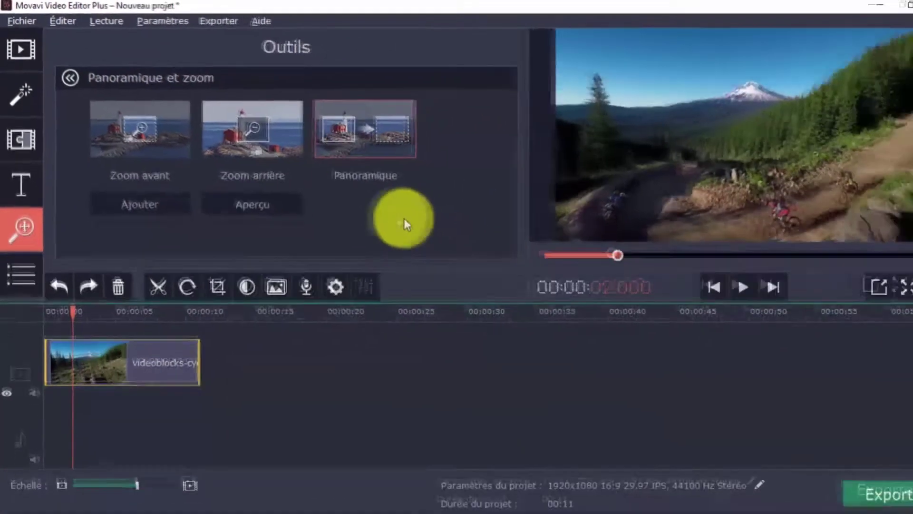
left_click(151, 194)
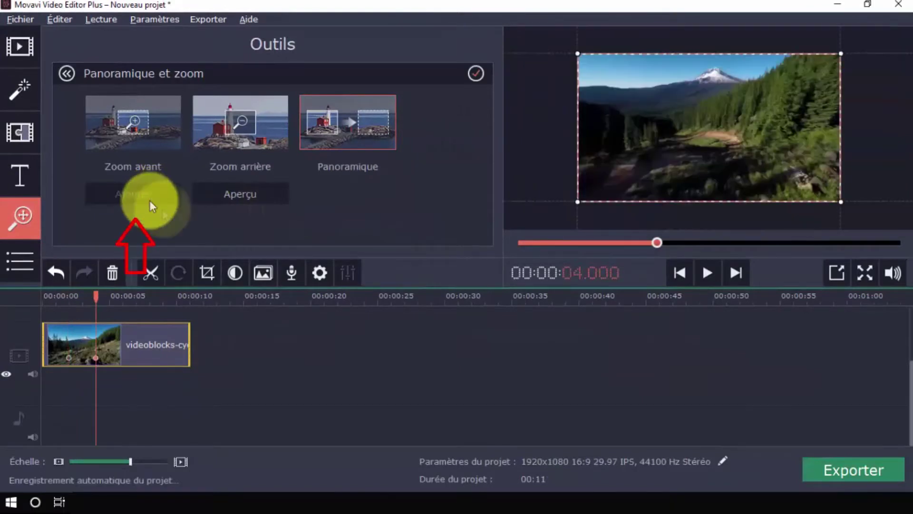
left_click(743, 127)
left_click(69, 357)
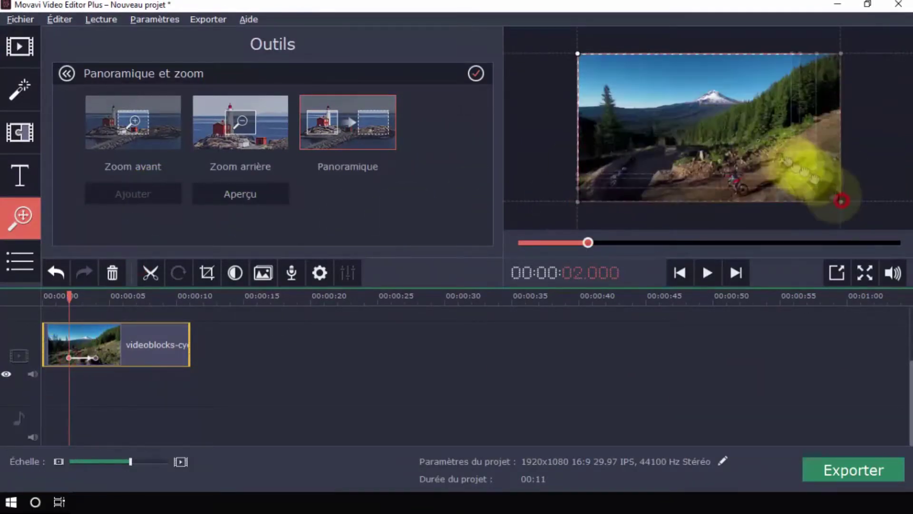
left_click(707, 272)
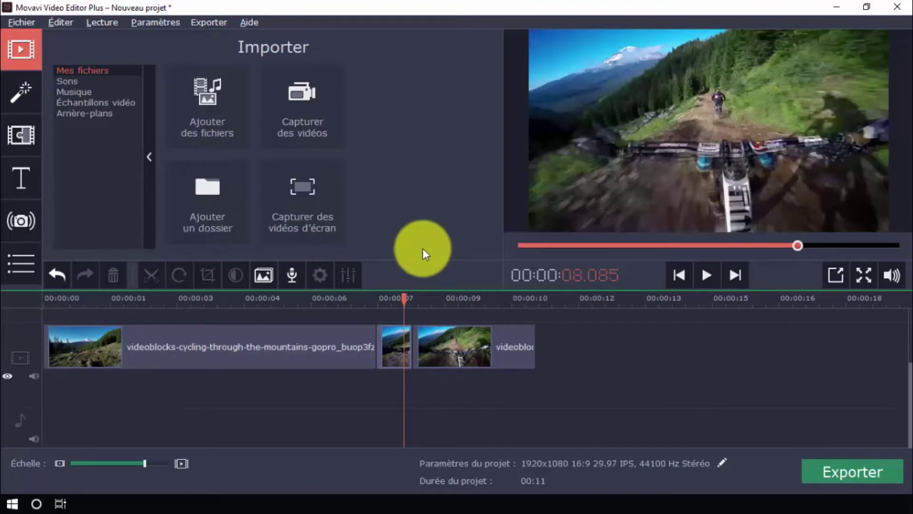
Step: Stabilise the short middle clip with Précision 15 and Bougé 5, preview the steadied footage, then close the dialog
left_click(17, 223)
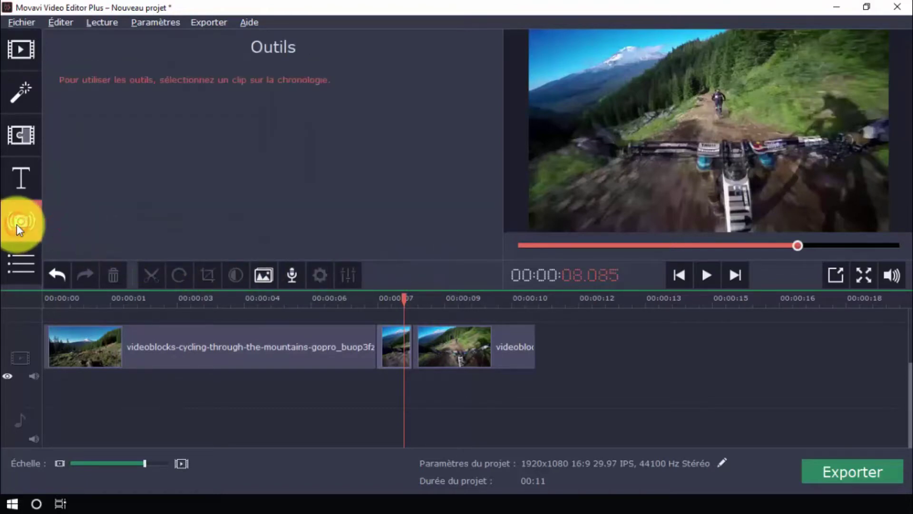
left_click(385, 340)
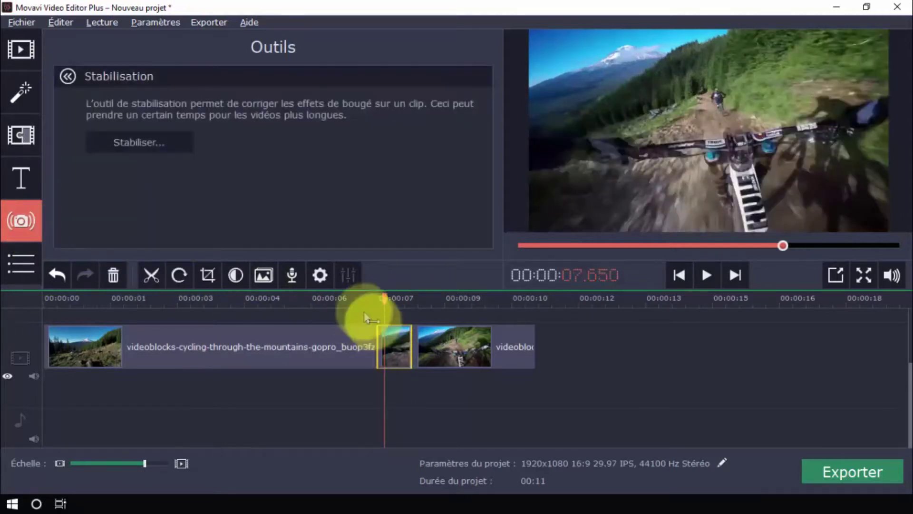
left_click(164, 141)
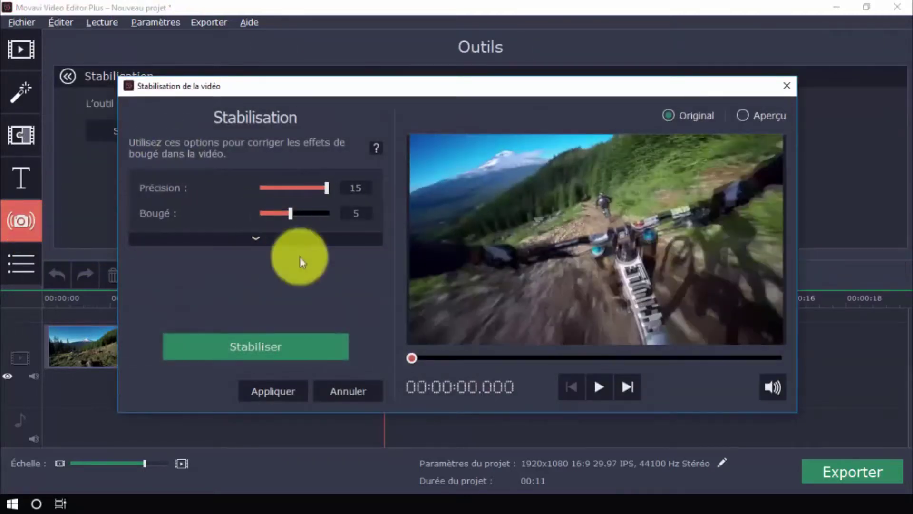
left_click(293, 345)
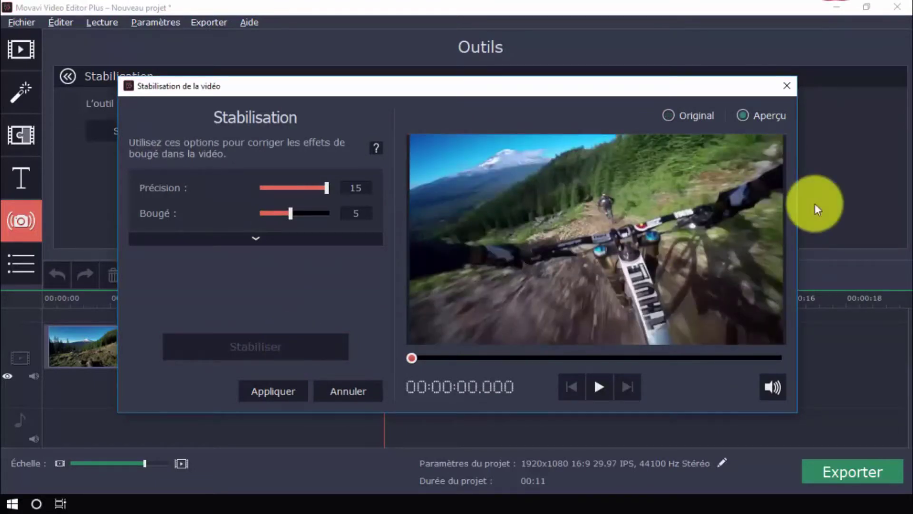
left_click(598, 386)
left_click(597, 386)
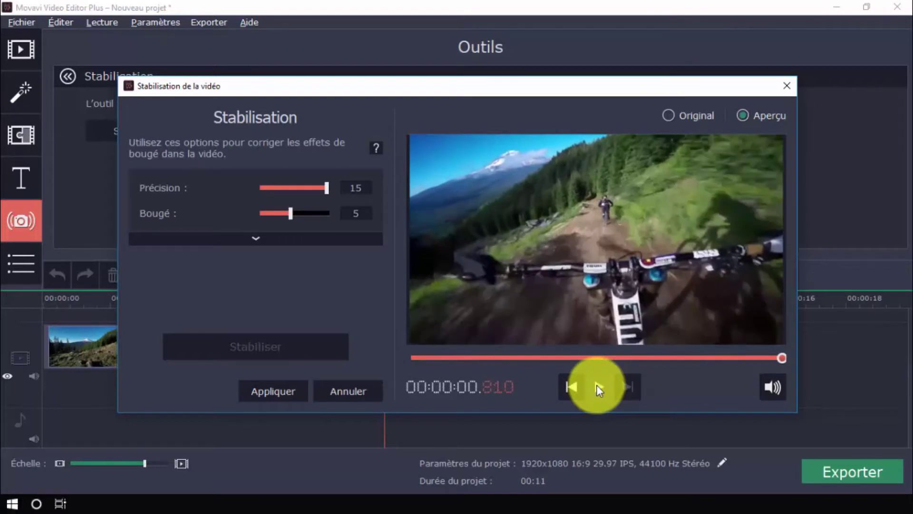
left_click(787, 89)
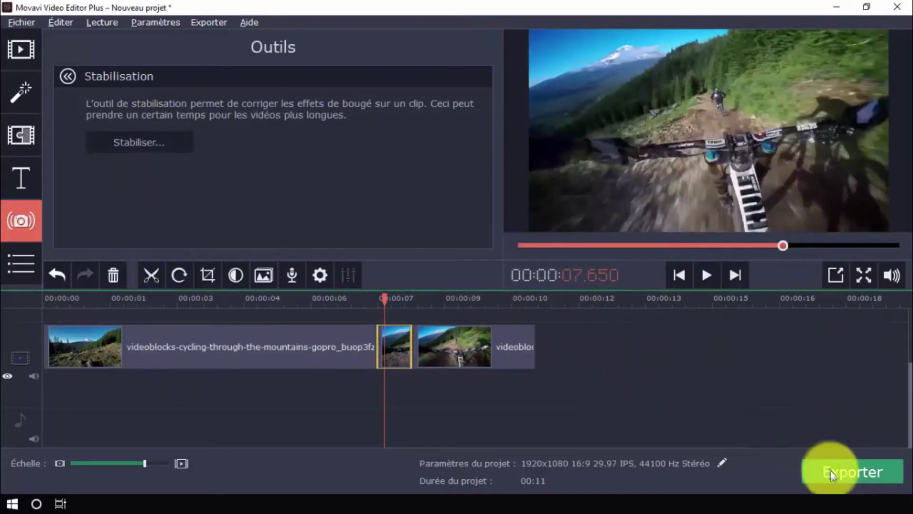
Step: Browse the TV, Devices and YouTube export presets, ending on the MP4/AVI video file formats
left_click(832, 473)
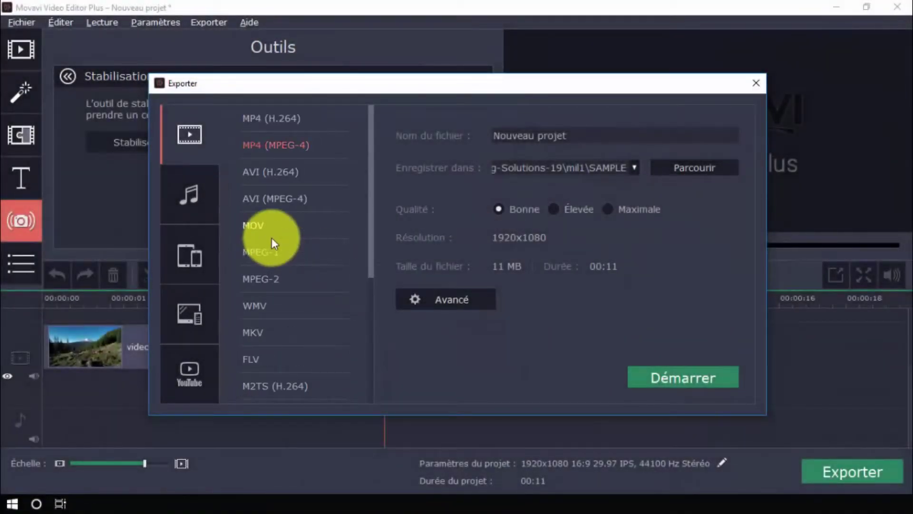
left_click(204, 322)
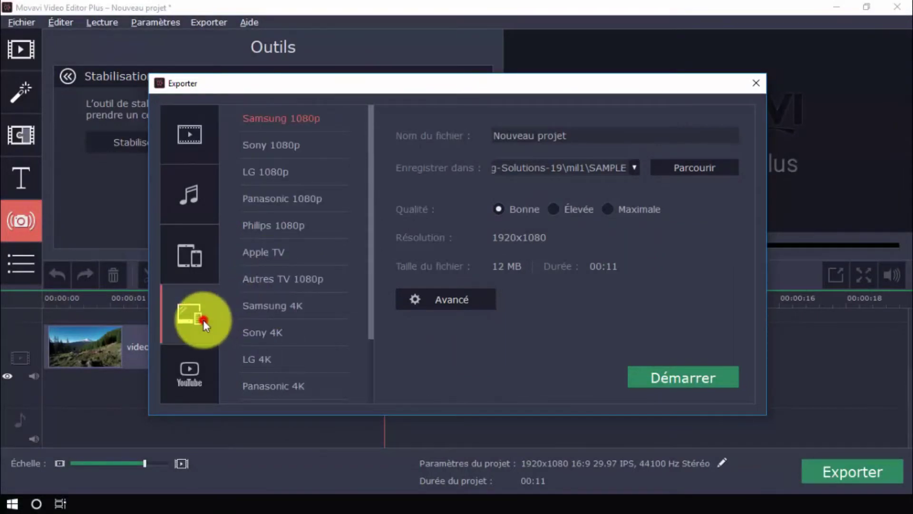
left_click(195, 266)
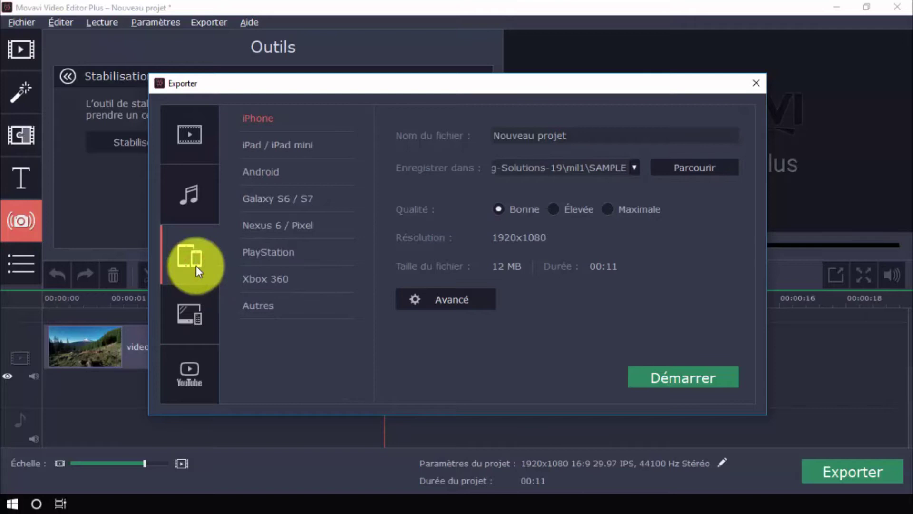
left_click(196, 372)
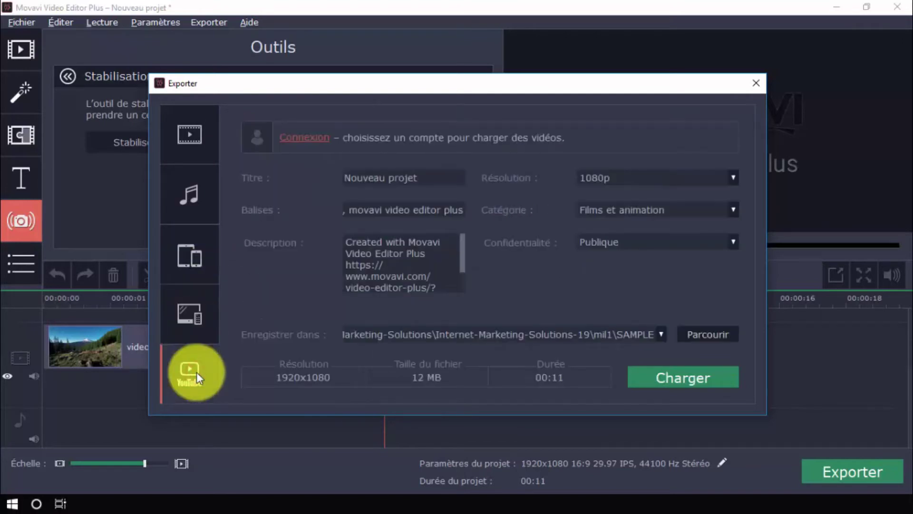
left_click(187, 143)
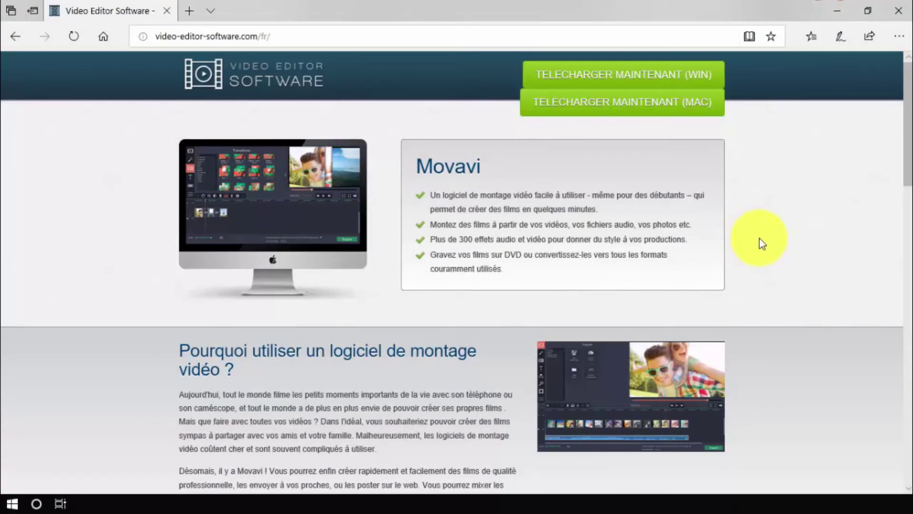
Step: Scroll through the French Movavi page down to the footer and back up to the top
scroll(760, 243, "down", 5)
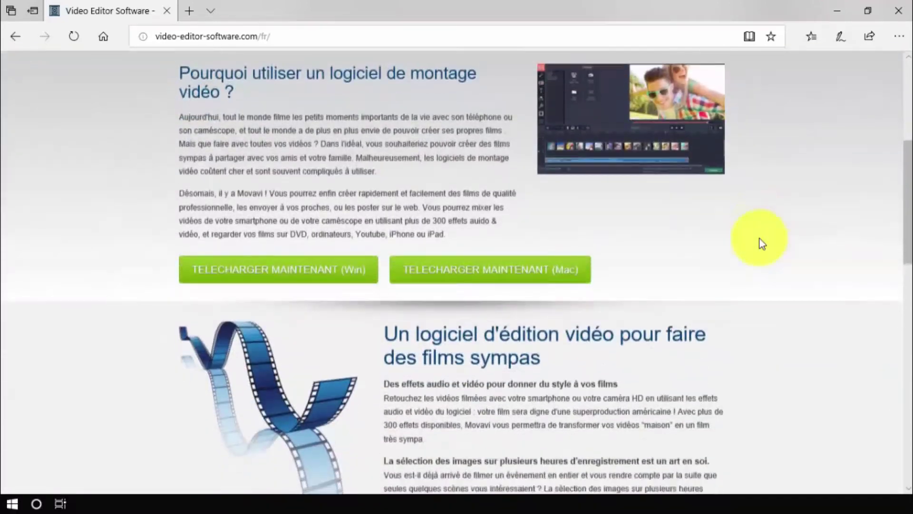
scroll(759, 239, "down", 3)
scroll(760, 238, "down", 4)
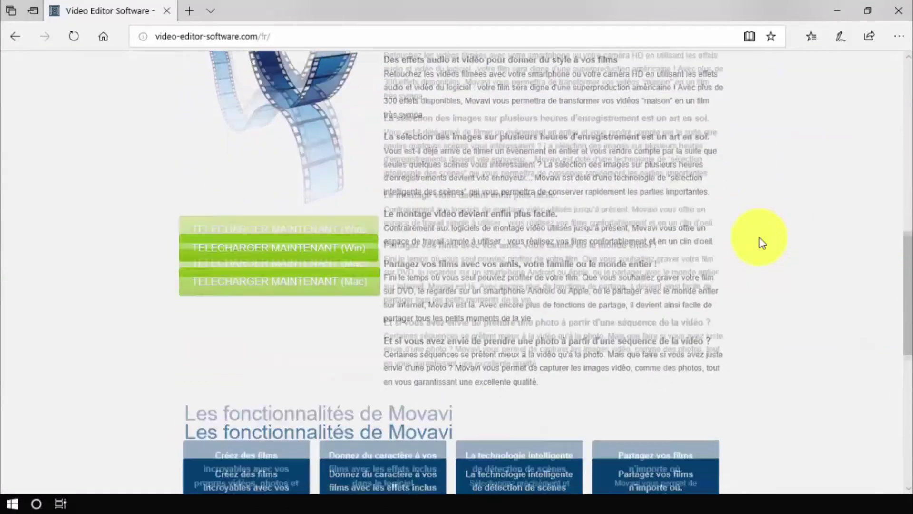
scroll(760, 237, "down", 4)
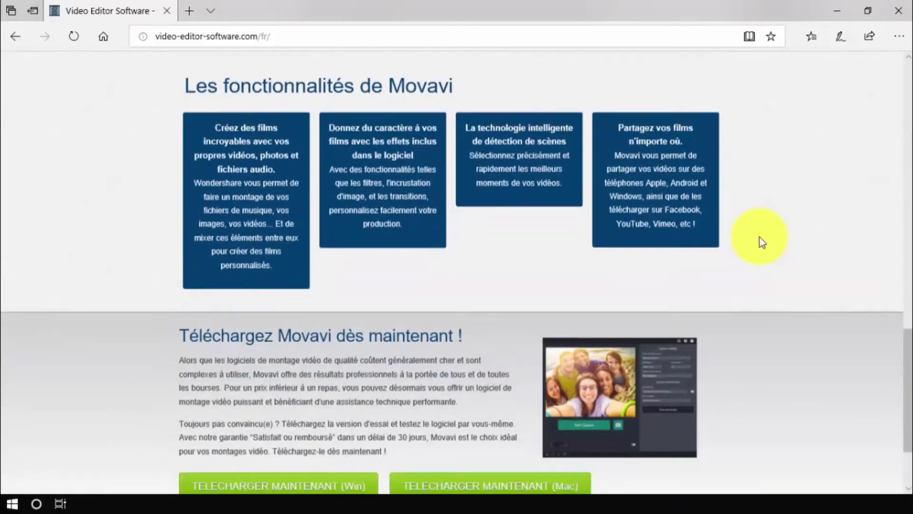
scroll(760, 238, "down", 2)
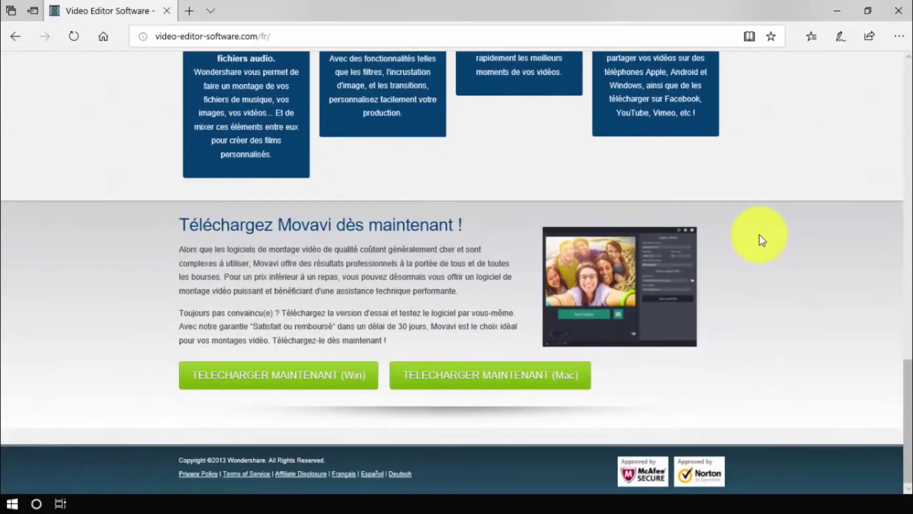
scroll(760, 237, "up", 2)
scroll(760, 236, "up", 1)
scroll(759, 236, "up", 2)
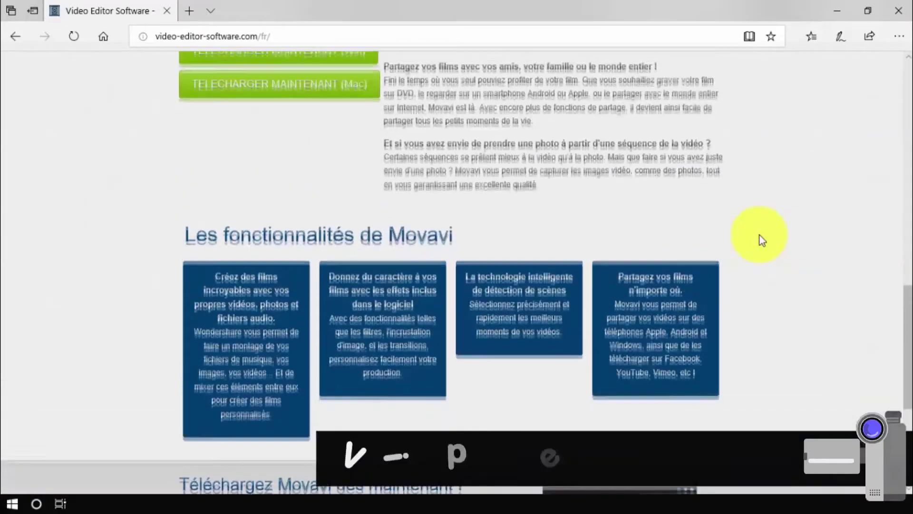
scroll(759, 235, "up", 2)
scroll(760, 235, "up", 1)
scroll(760, 235, "up", 1)
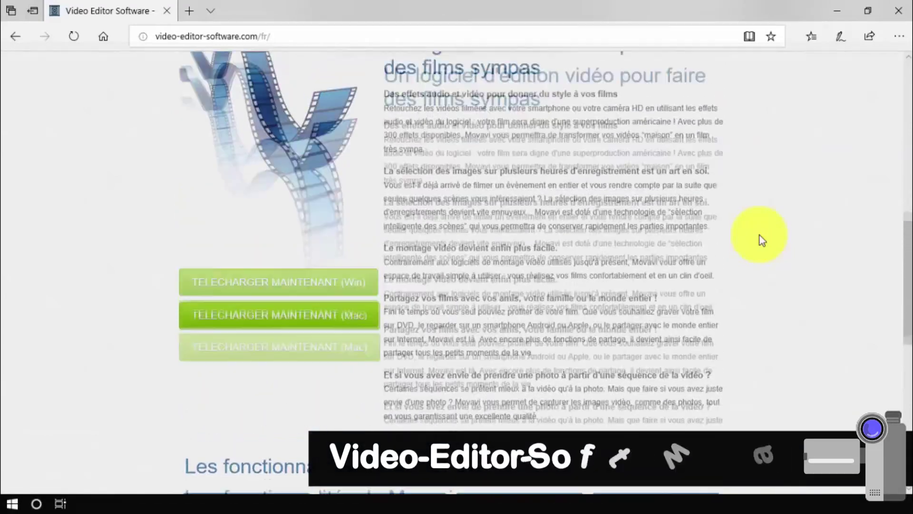
scroll(760, 235, "up", 2)
scroll(759, 234, "up", 1)
scroll(759, 235, "up", 1)
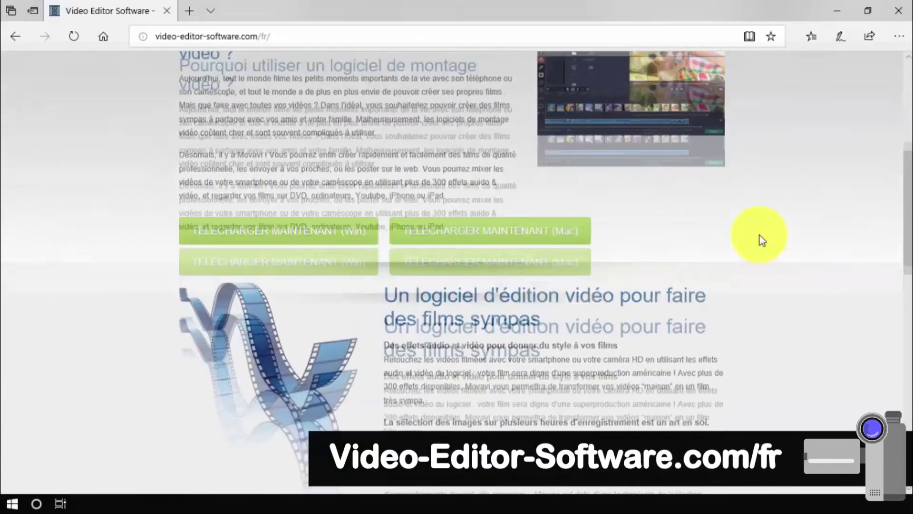
scroll(759, 236, "up", 2)
scroll(759, 235, "up", 1)
scroll(759, 235, "up", 2)
scroll(760, 236, "up", 1)
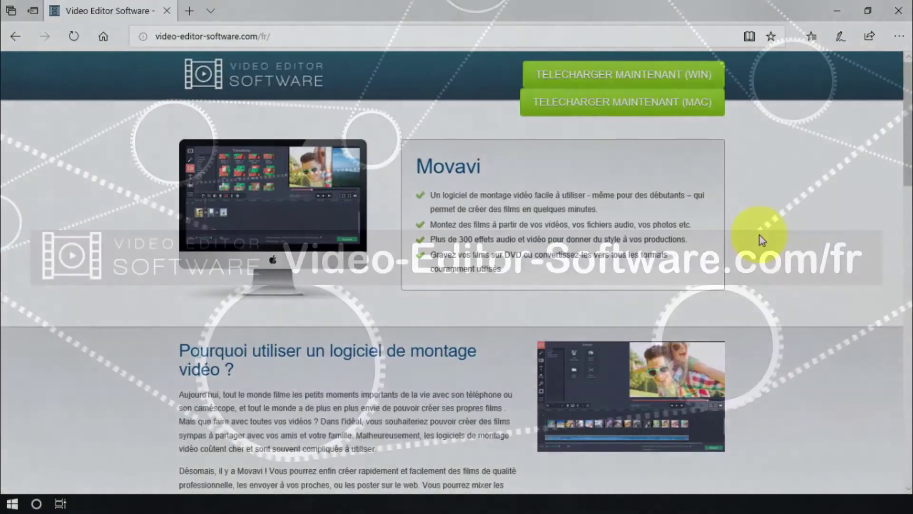